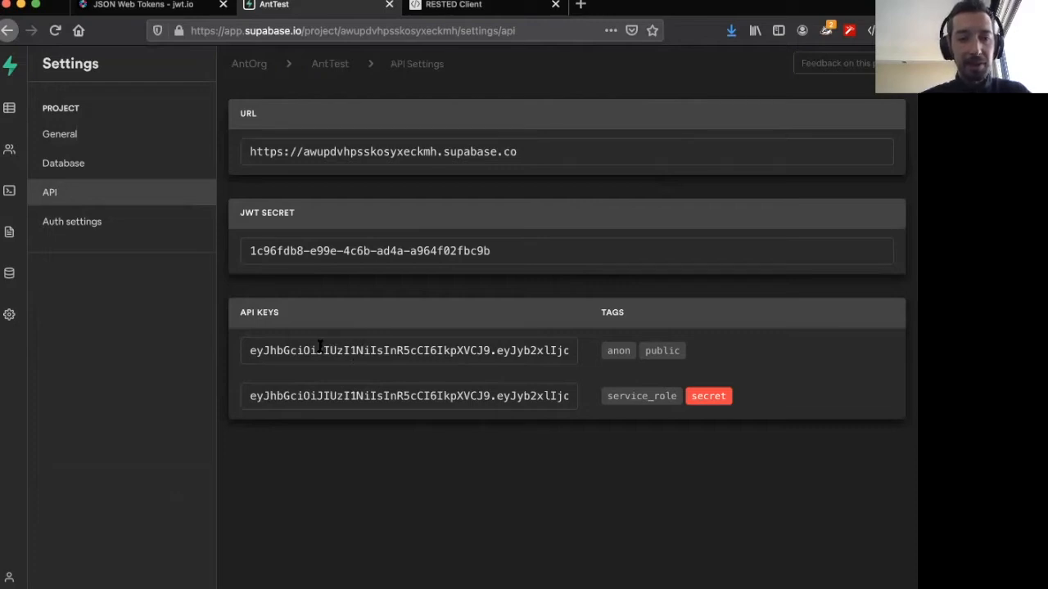
- Inspect the anon key's header segment and the full service_role key in API settings
click(294, 350)
double_click(294, 349)
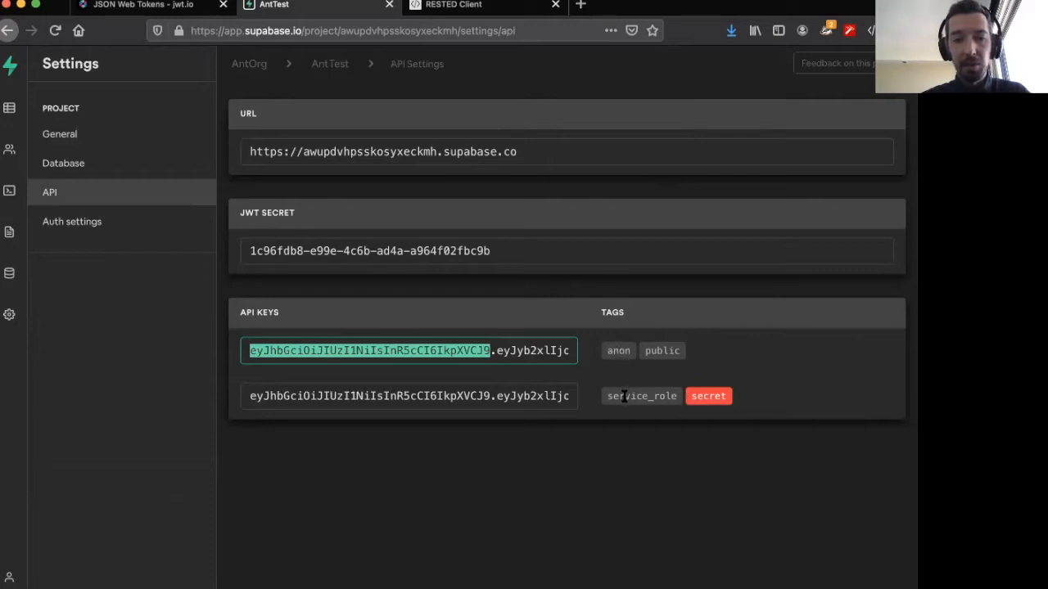
click(522, 349)
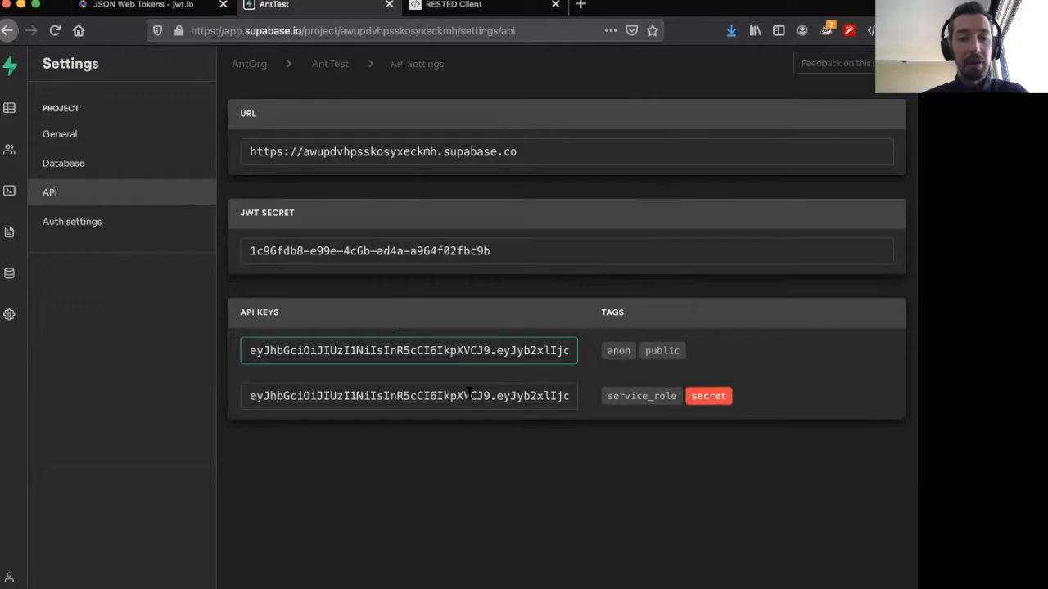
drag(251, 396, 609, 412)
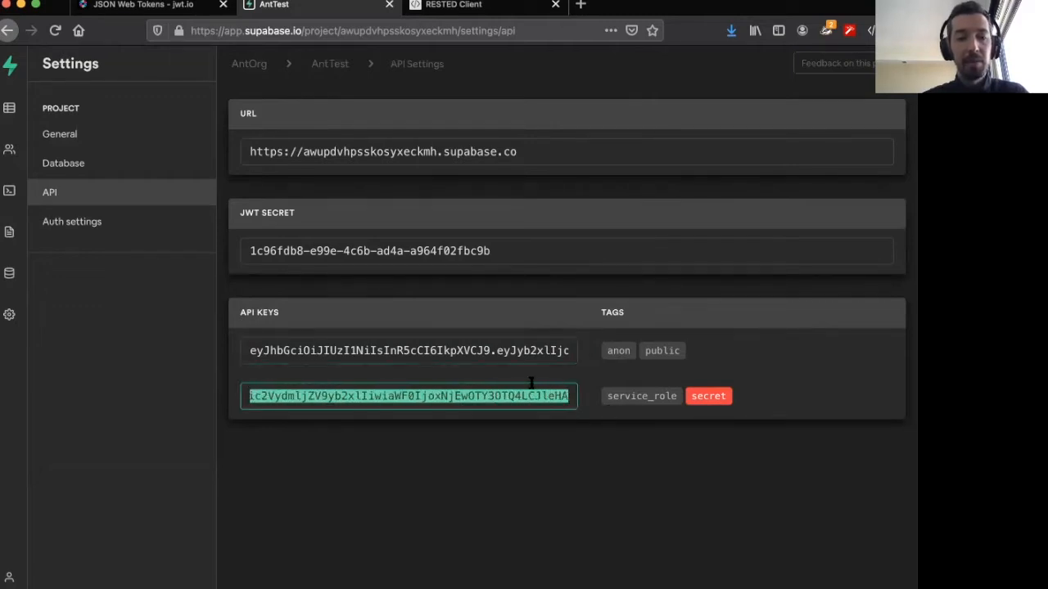
double_click(474, 350)
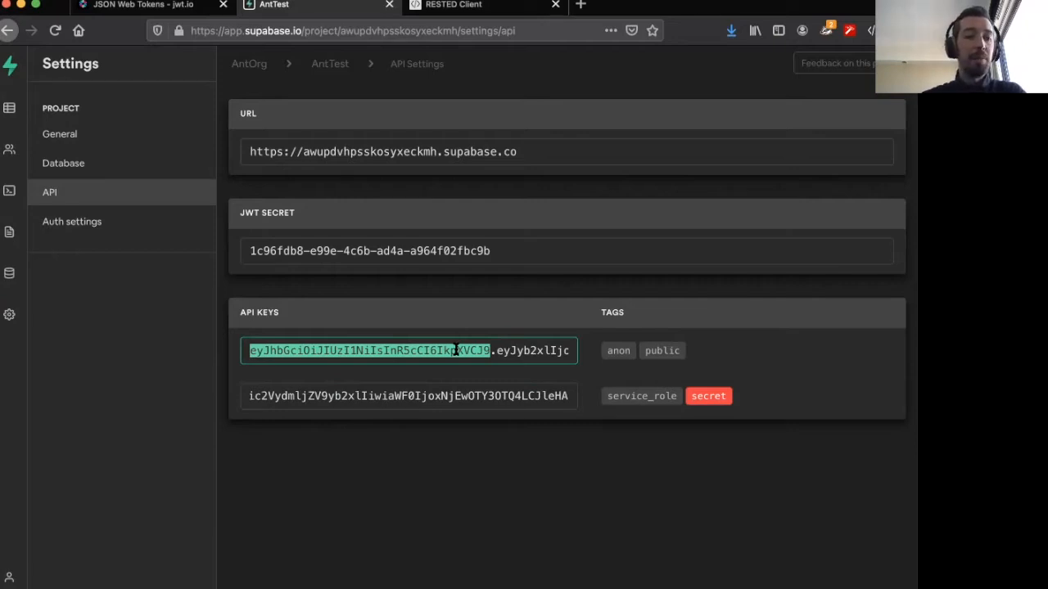
- Re-check the service_role and anon keys, then move to the SQL editor
click(432, 391)
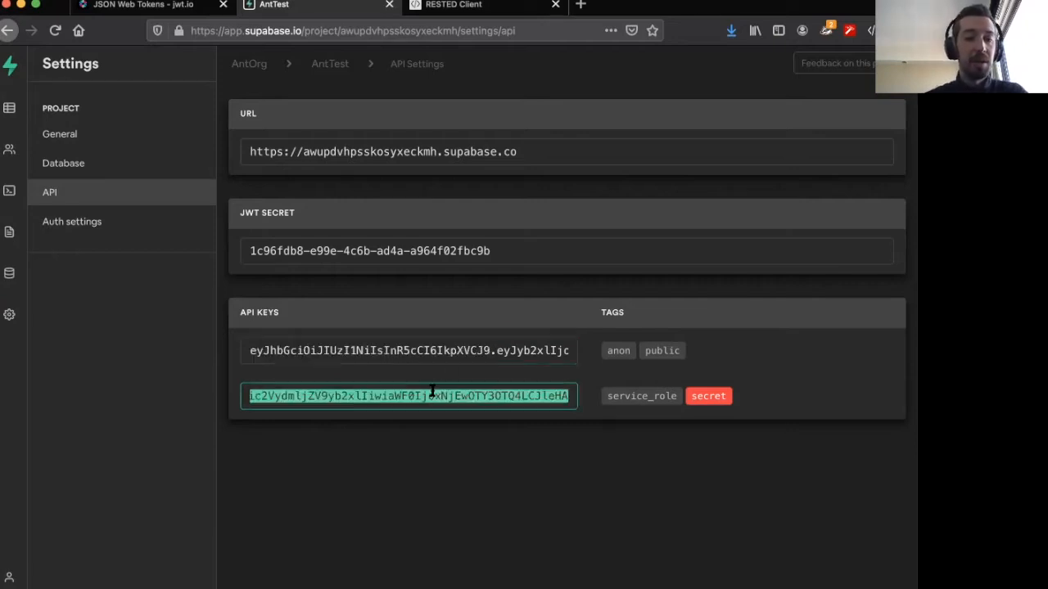
click(416, 380)
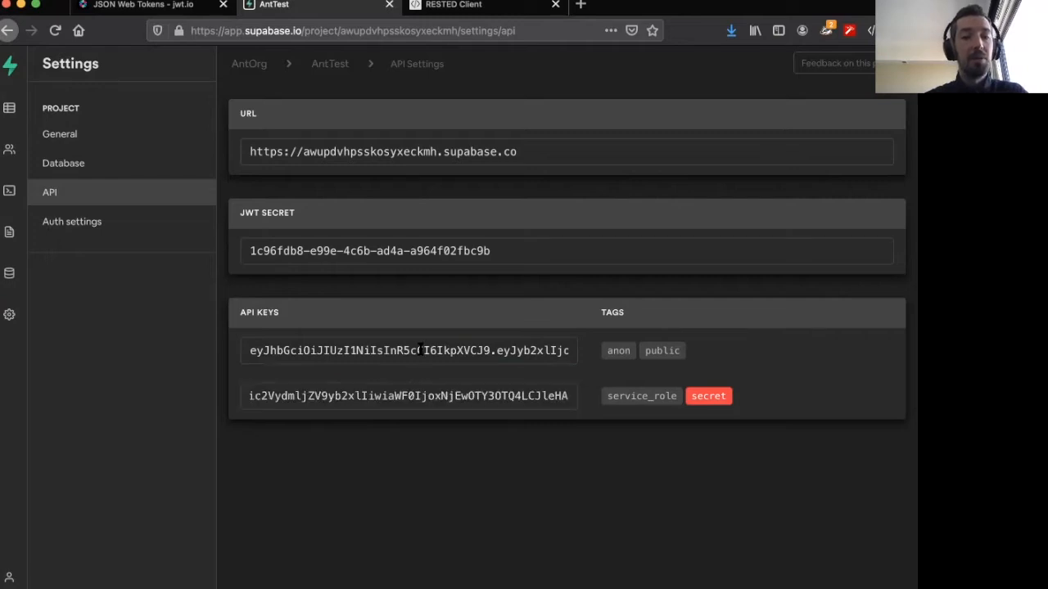
double_click(420, 350)
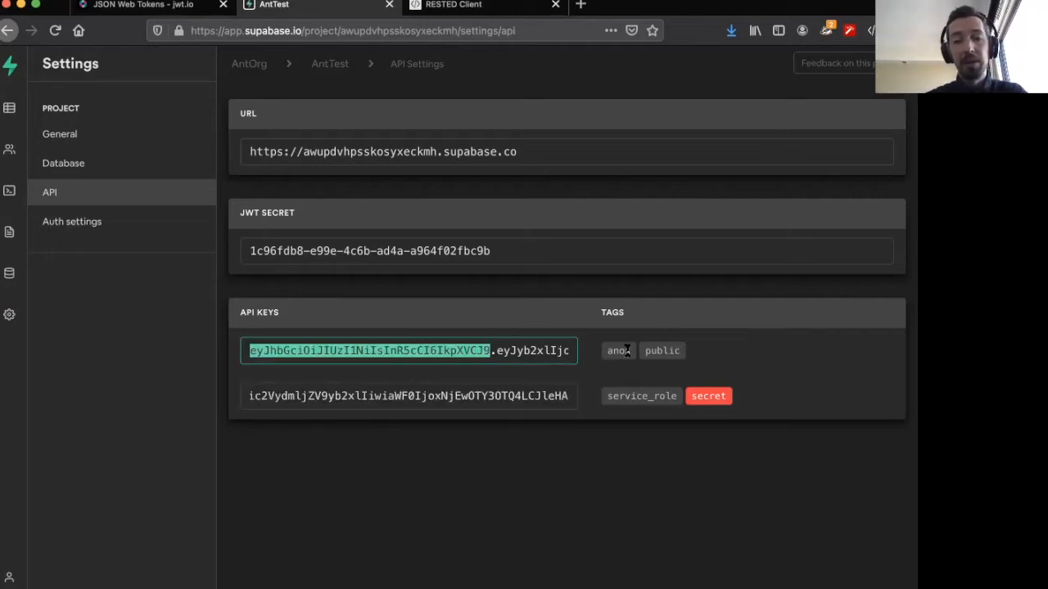
click(9, 191)
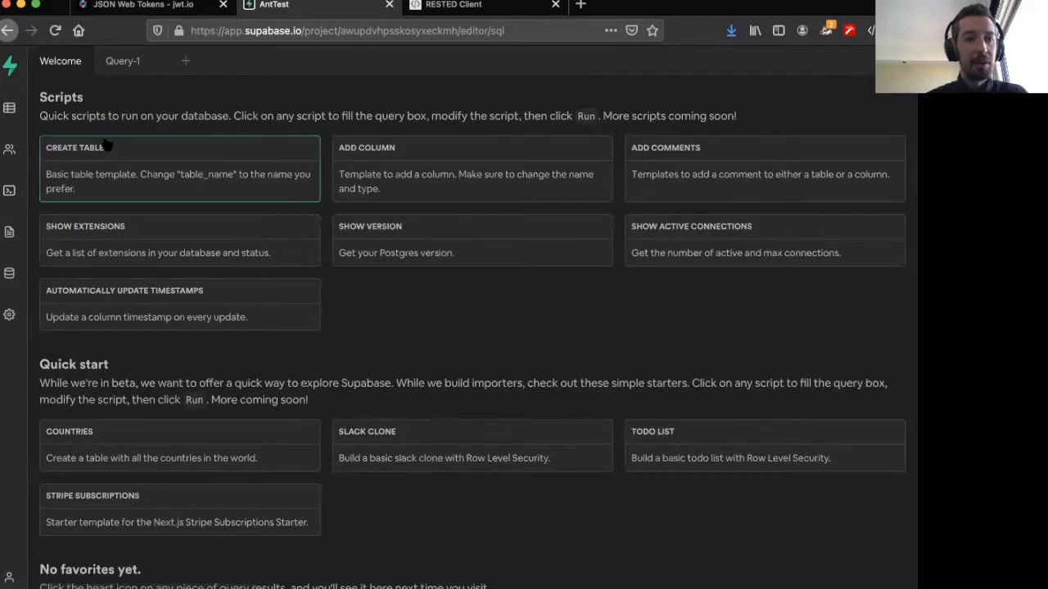
- Draft 'create table leaderboard ( user_id uuid references auth.users not null )' in Query-1, then go to Authentication
click(131, 61)
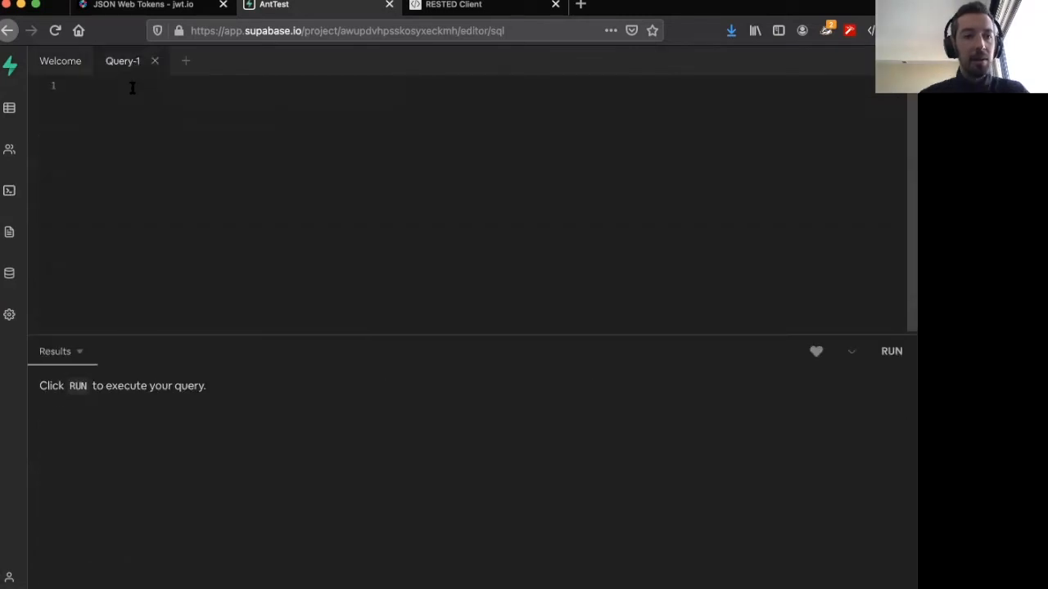
click(132, 87)
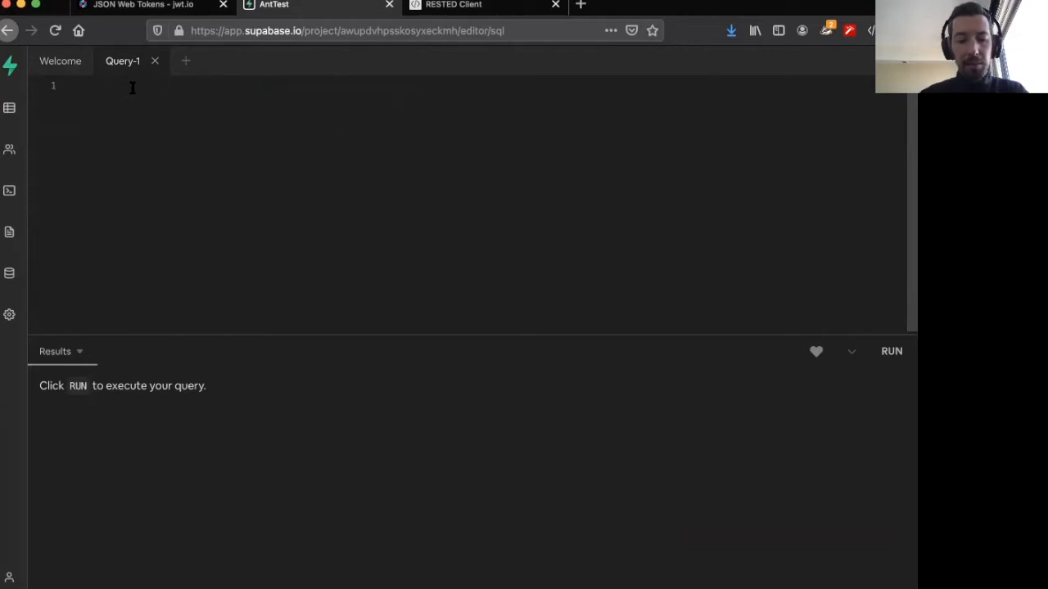
text(create table leaderb)
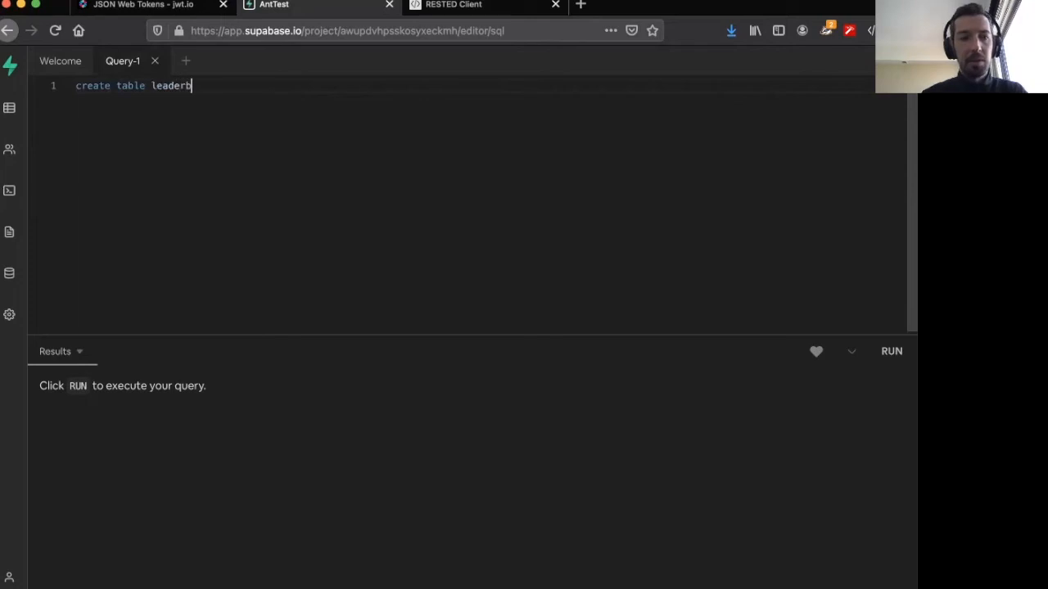
text(oard ()
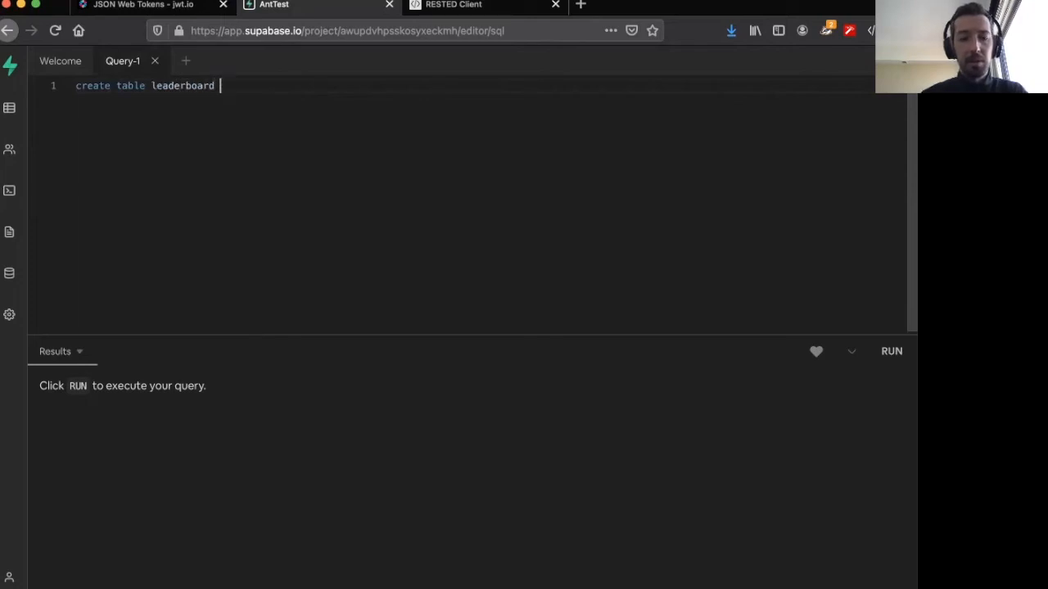
key(Return)
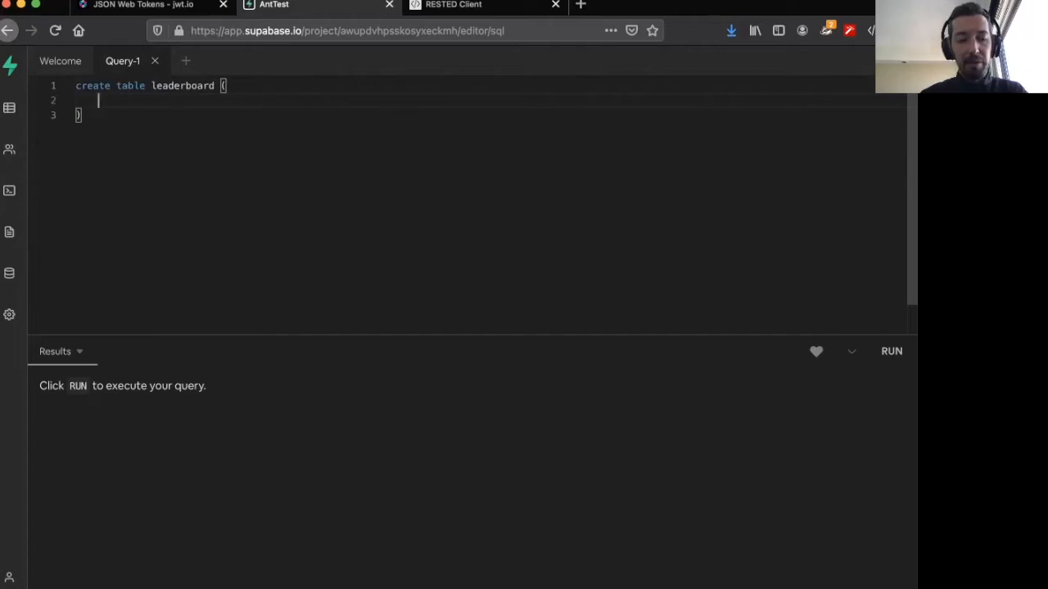
text(user_id uuid)
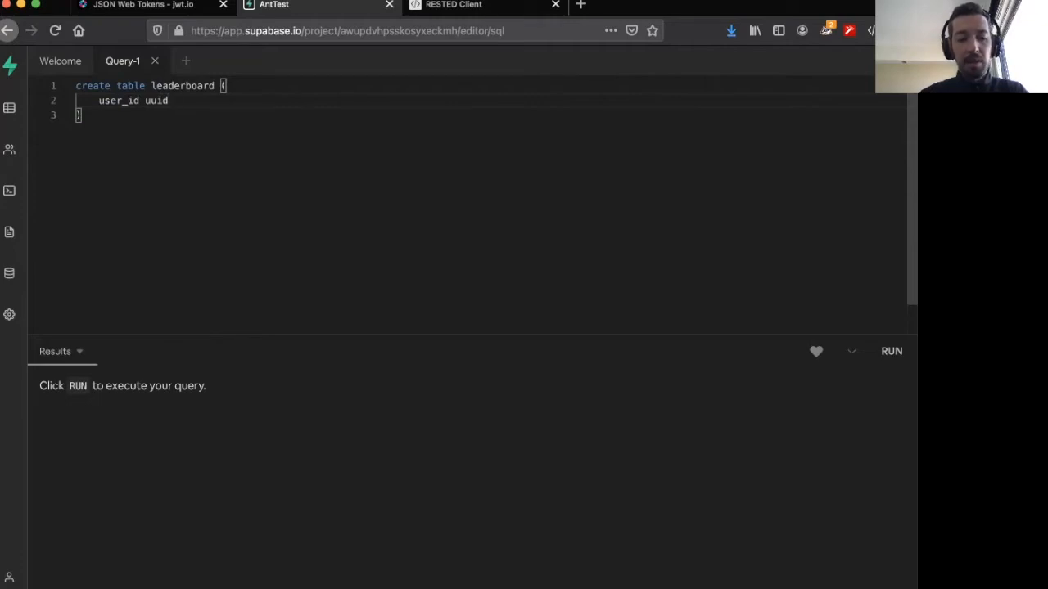
text( references auth.users)
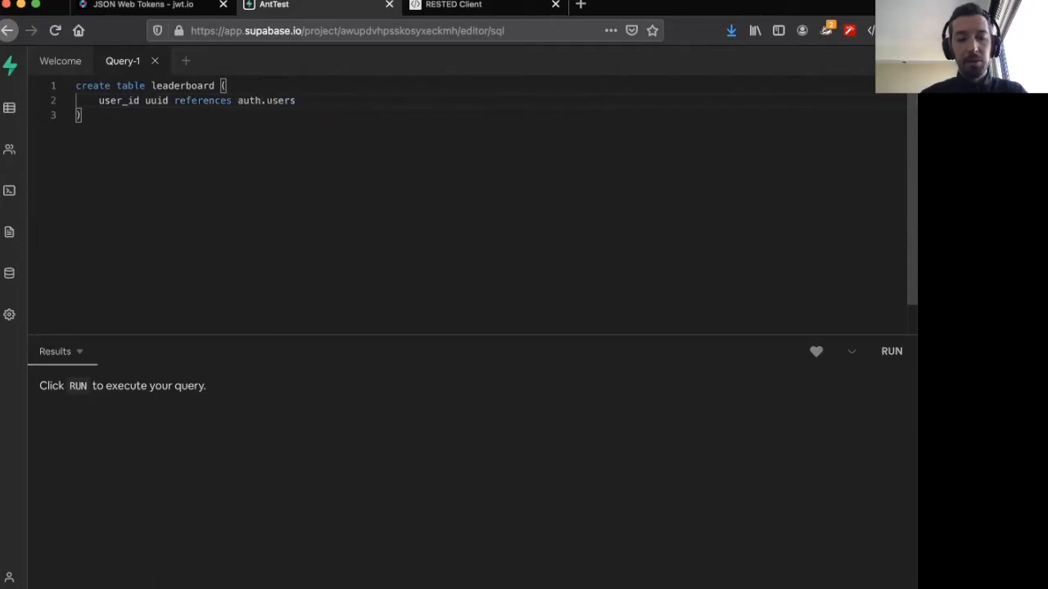
text( not null)
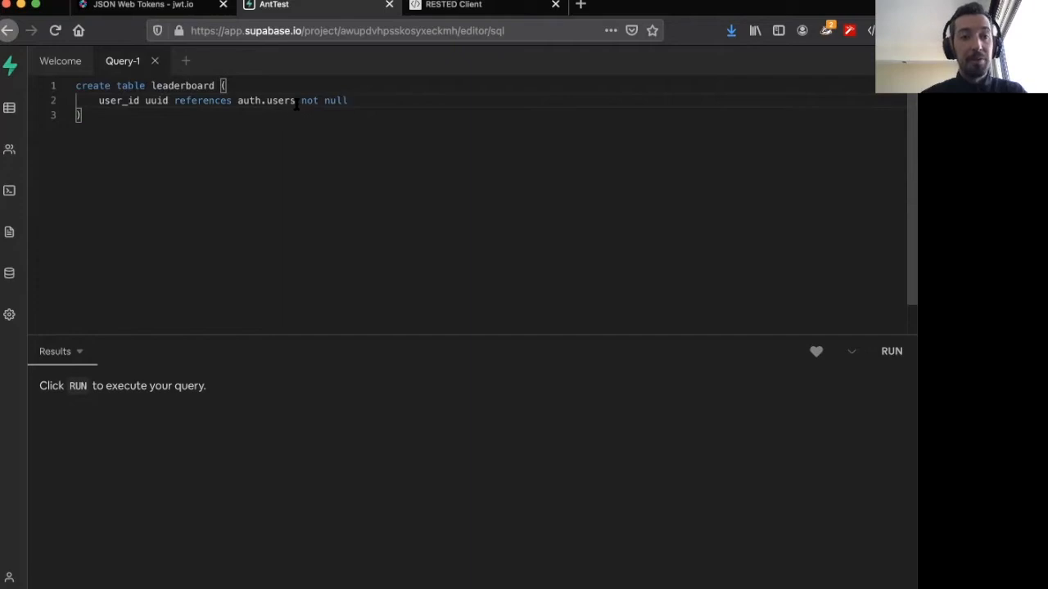
click(10, 151)
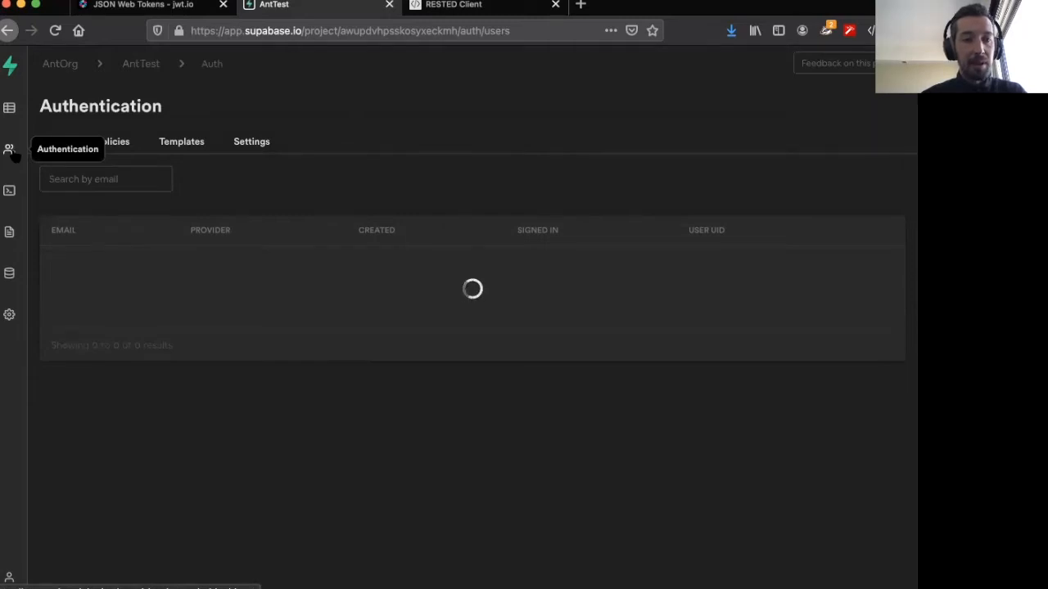
- Highlight the single signed-up user's row and select their full UID
drag(51, 264, 700, 265)
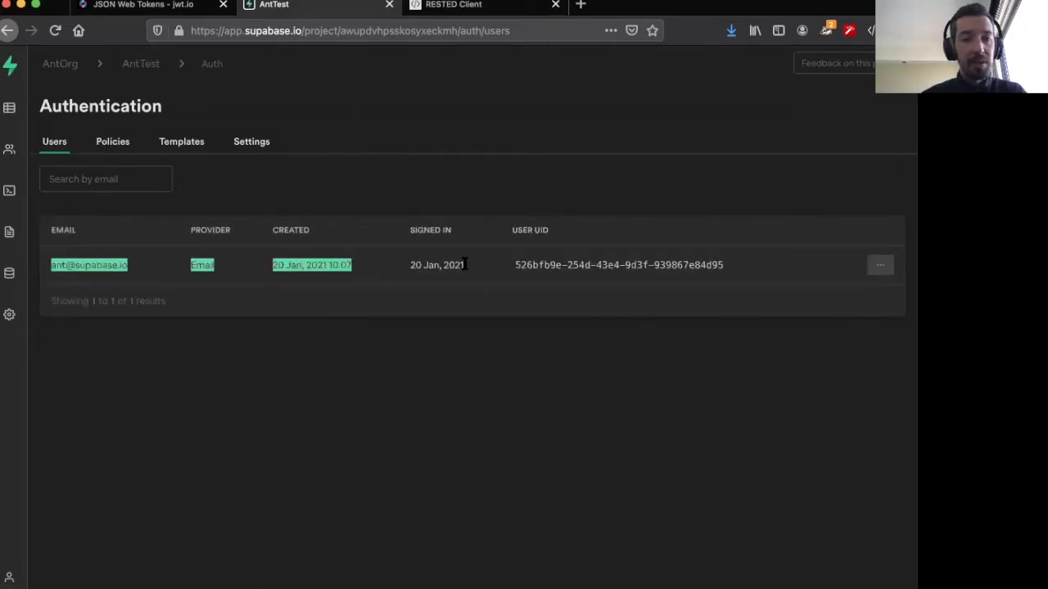
click(700, 264)
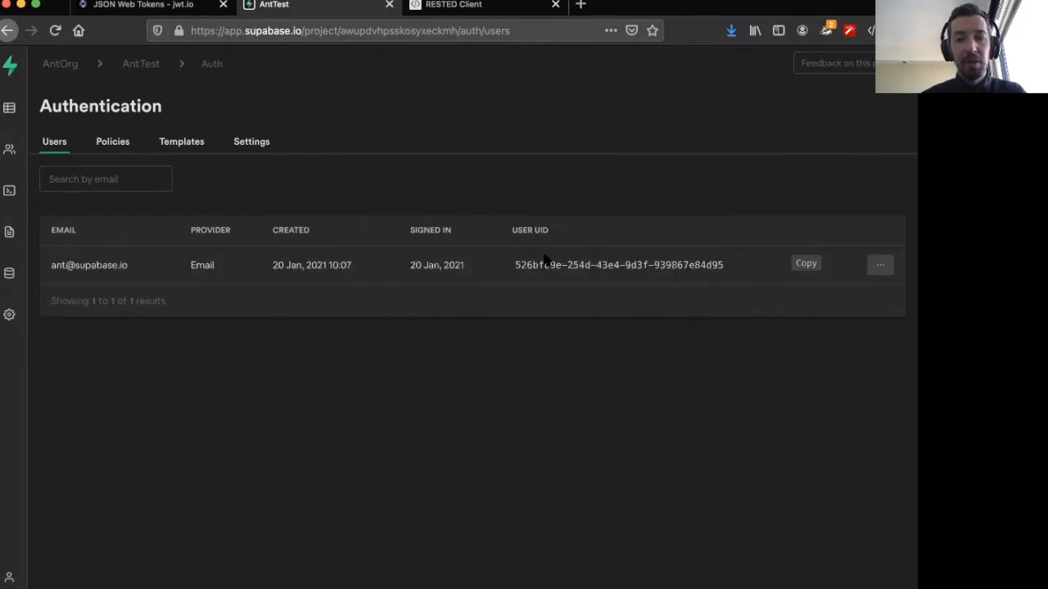
triple_click(655, 270)
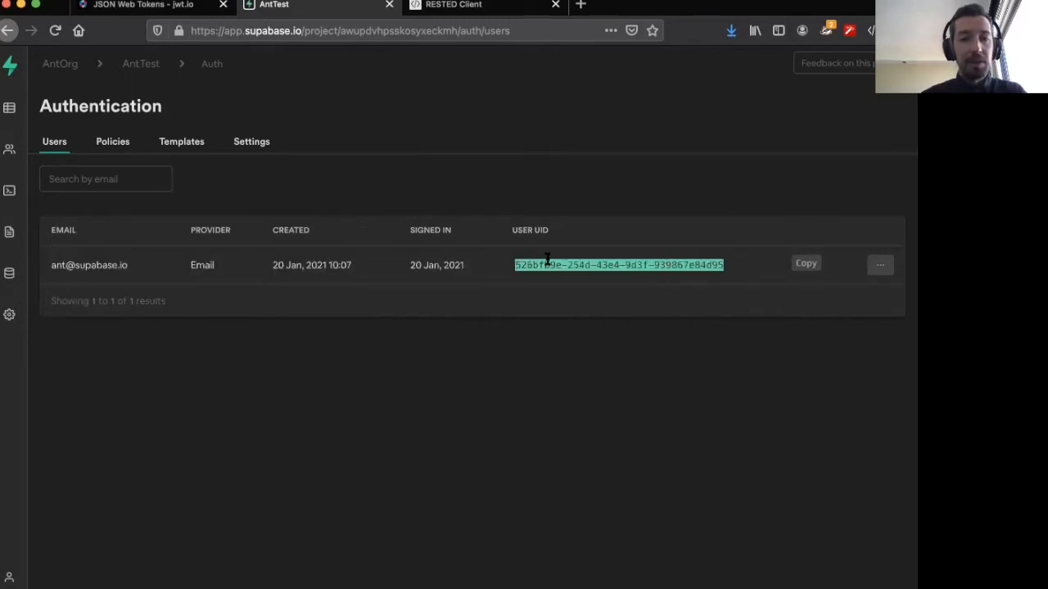
- Run a second query selecting everything from auth.users
click(9, 190)
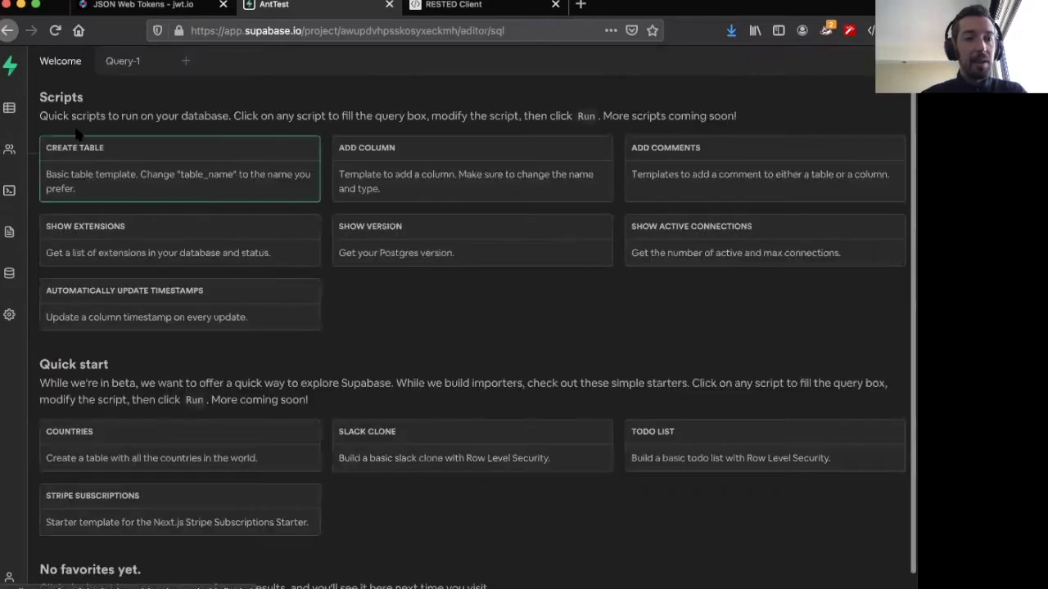
click(136, 68)
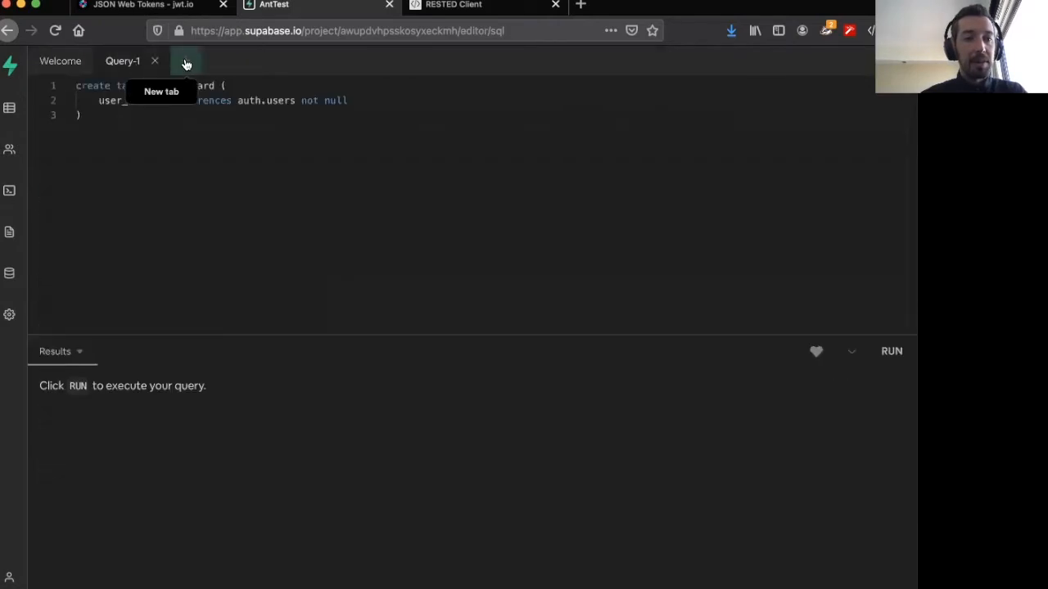
click(187, 65)
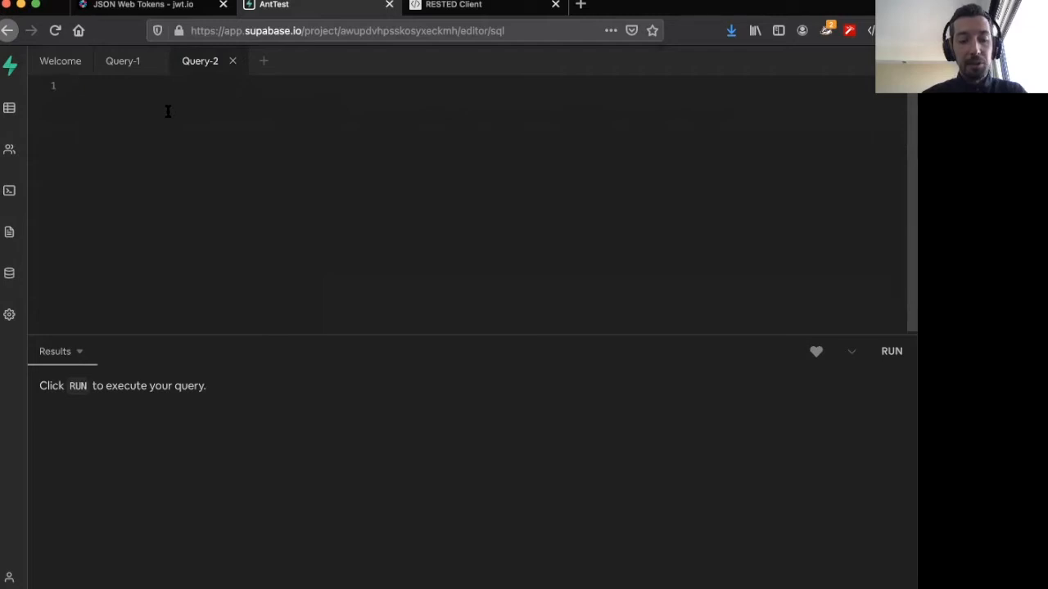
text(select * from auth.users;)
click(894, 352)
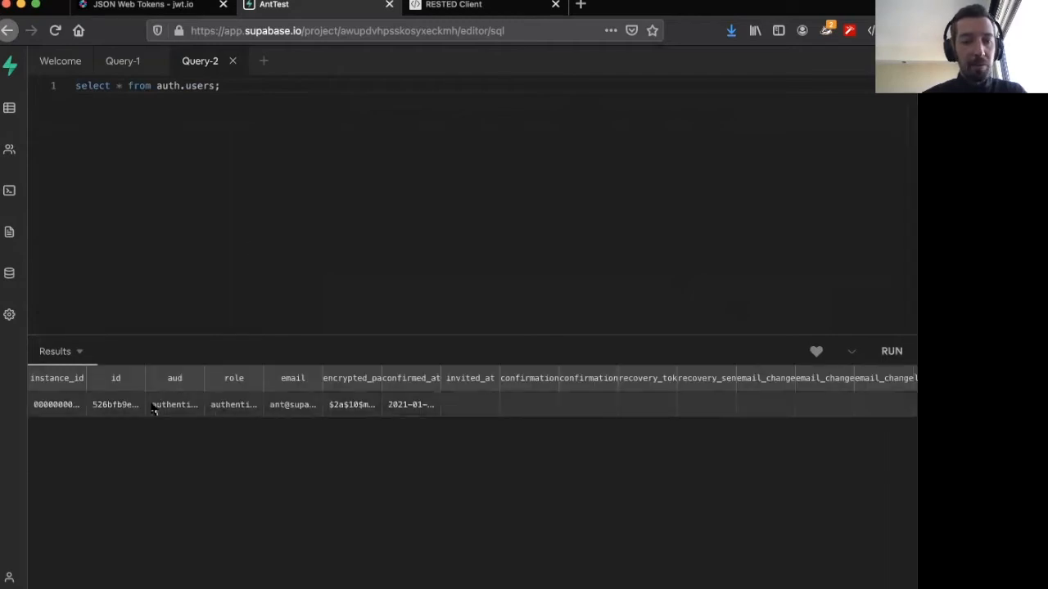
- Inspect the user's email, encrypted password, confirmed_at and role values, then highlight the auth schema prefix
double_click(279, 406)
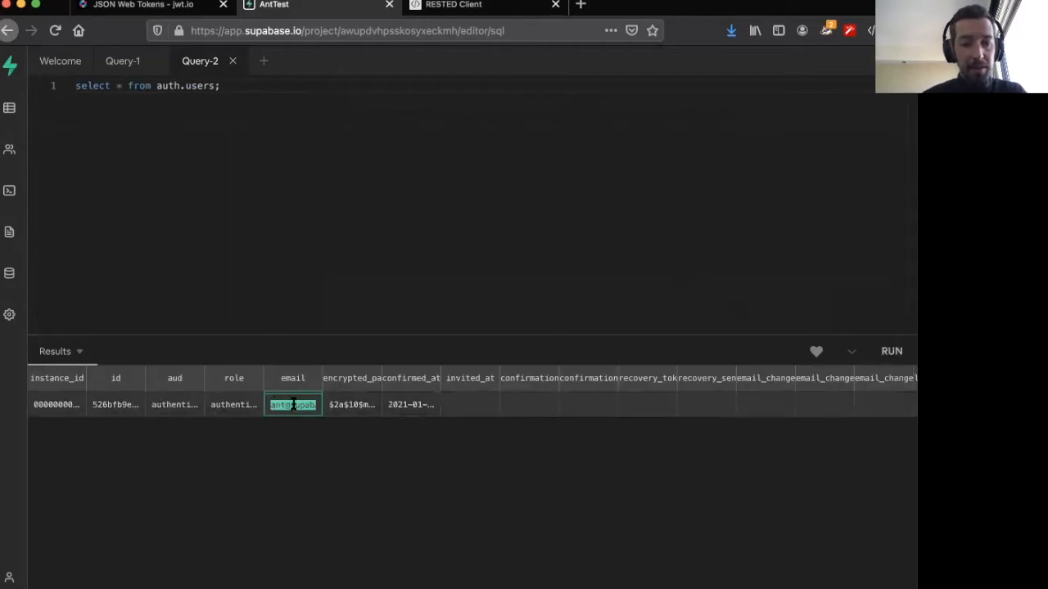
double_click(349, 406)
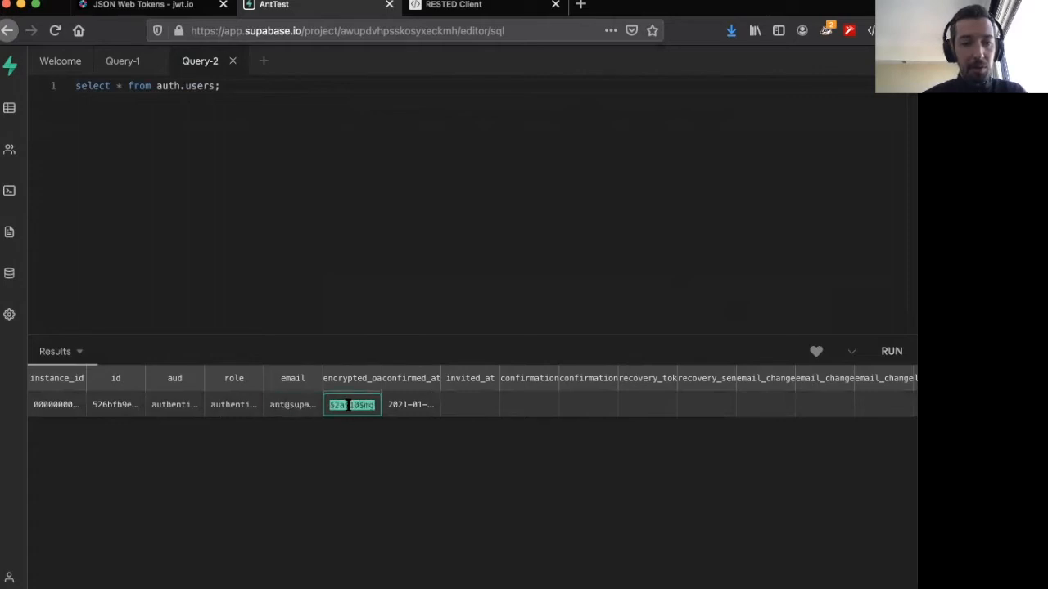
double_click(410, 404)
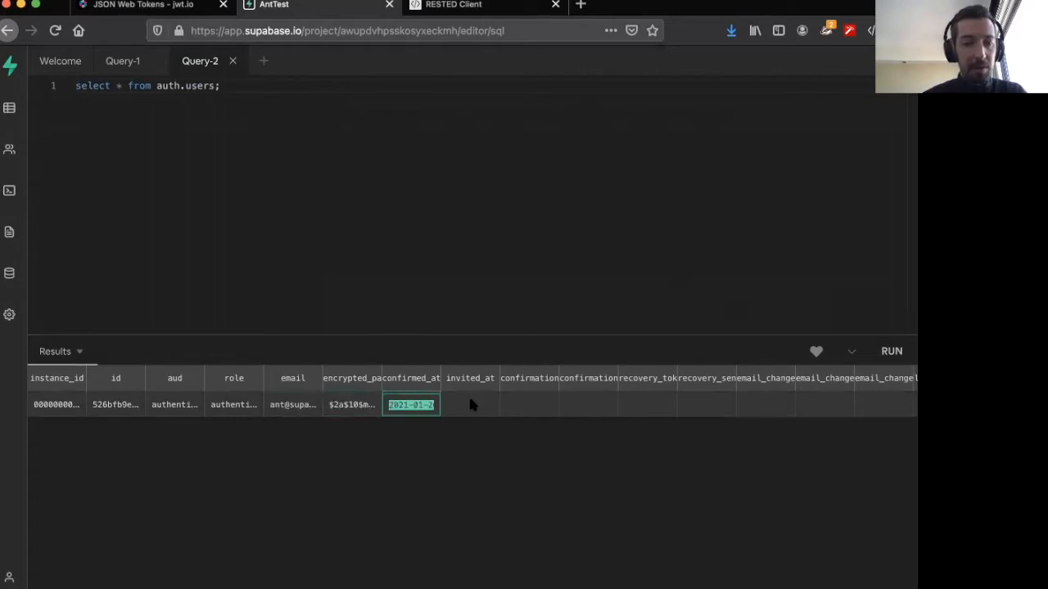
double_click(231, 408)
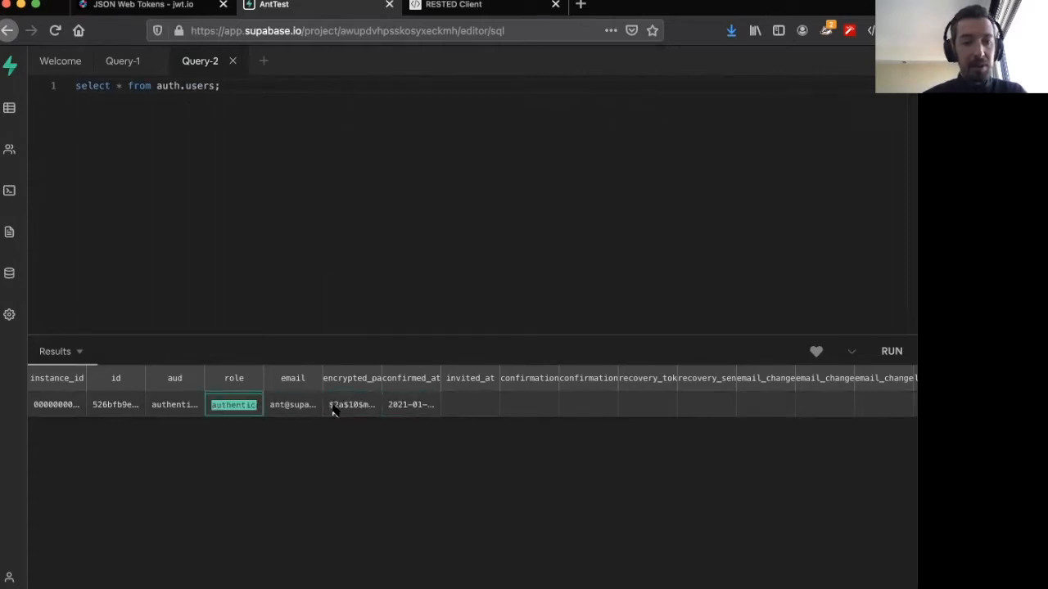
scroll(333, 412, right, 5)
scroll(333, 411, left, 5)
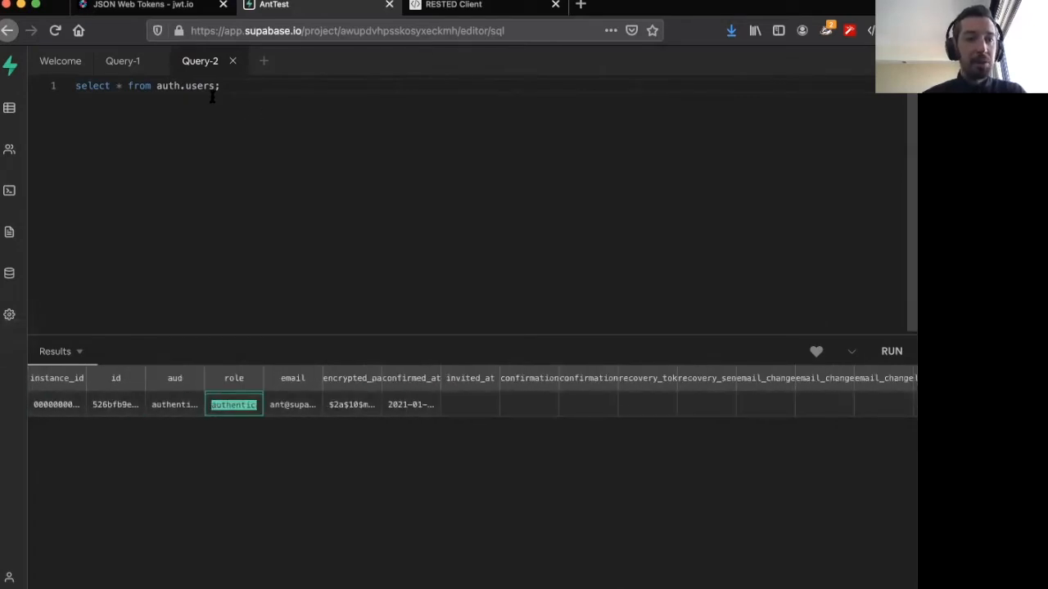
drag(156, 85, 186, 85)
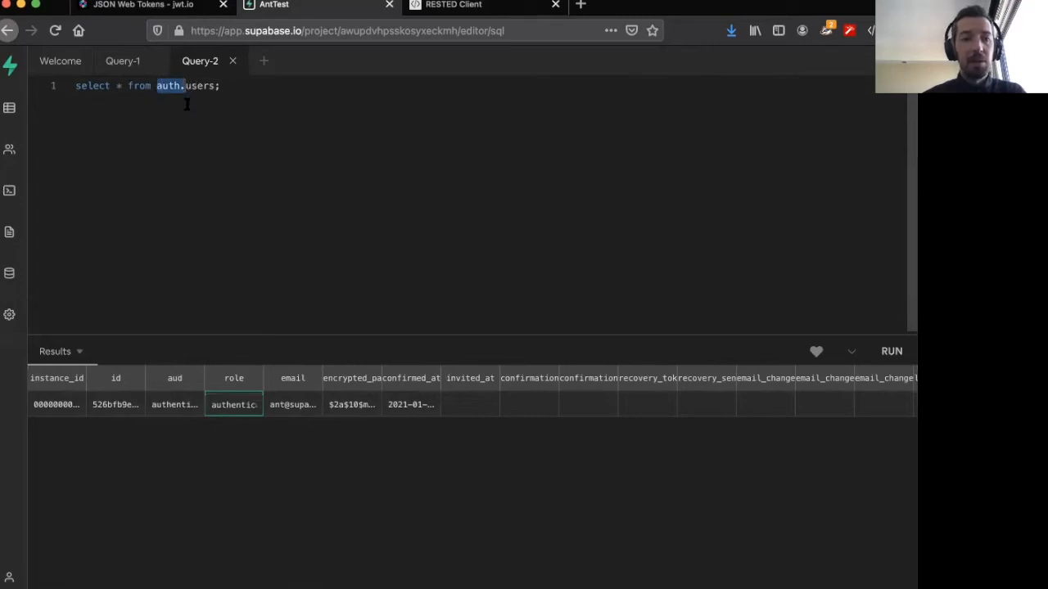
- Add 'score int not null' to the leaderboard definition, run it, then go to the API docs
click(124, 62)
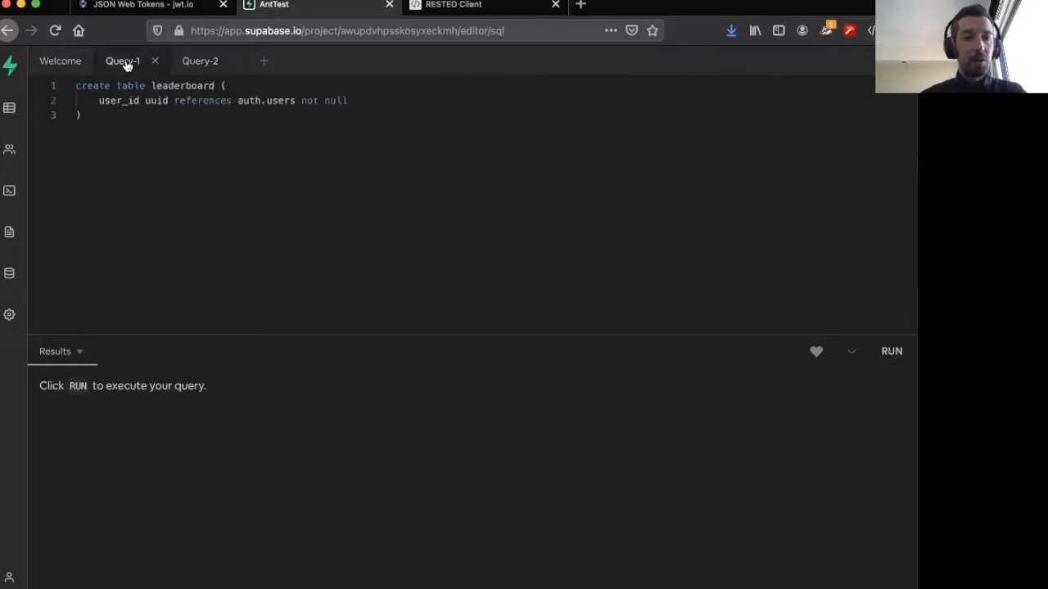
click(352, 100)
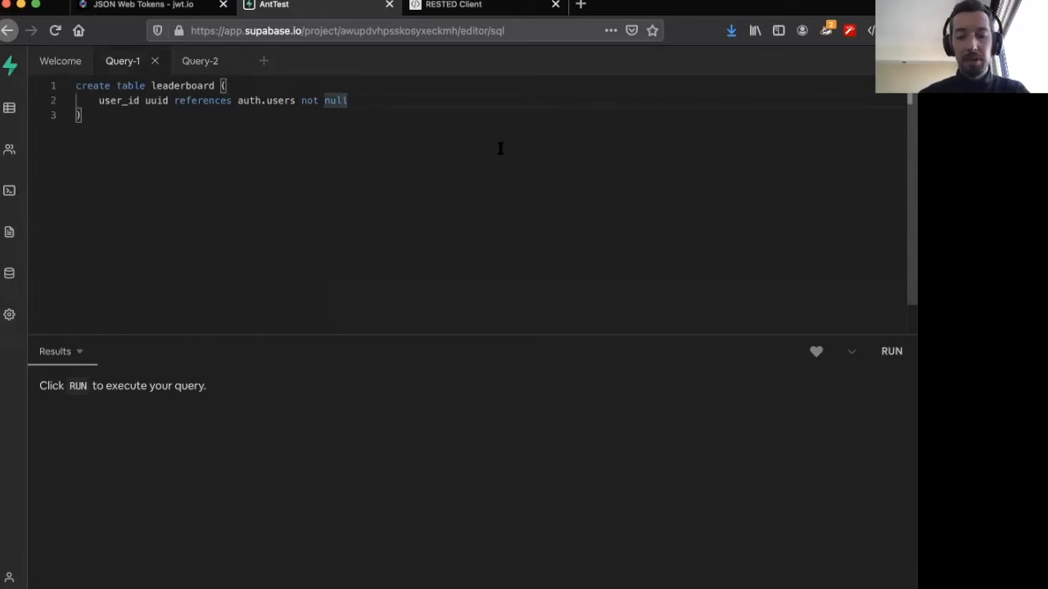
text(,)
key(Return)
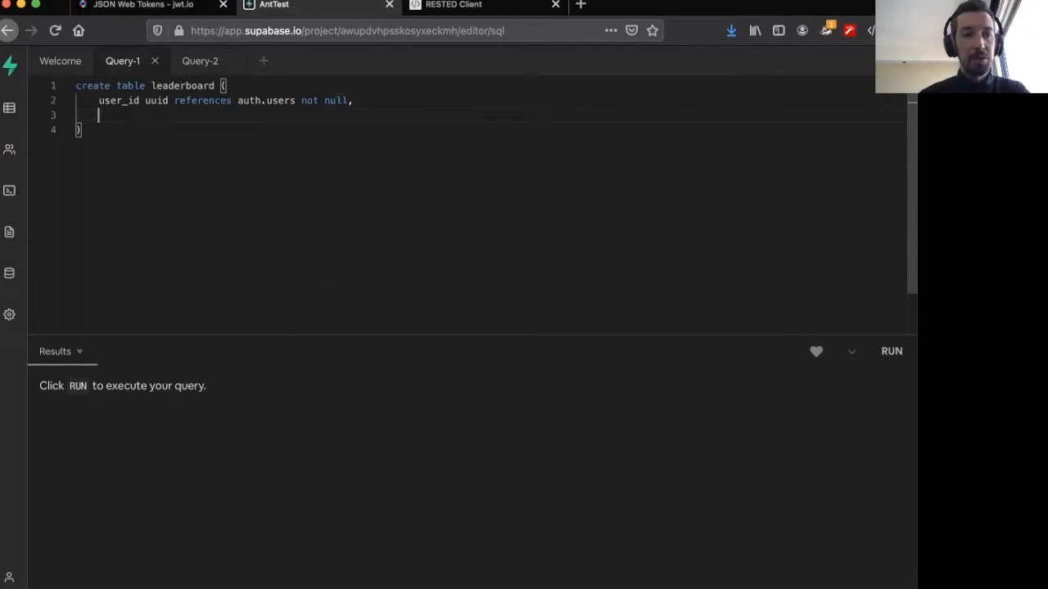
text(score)
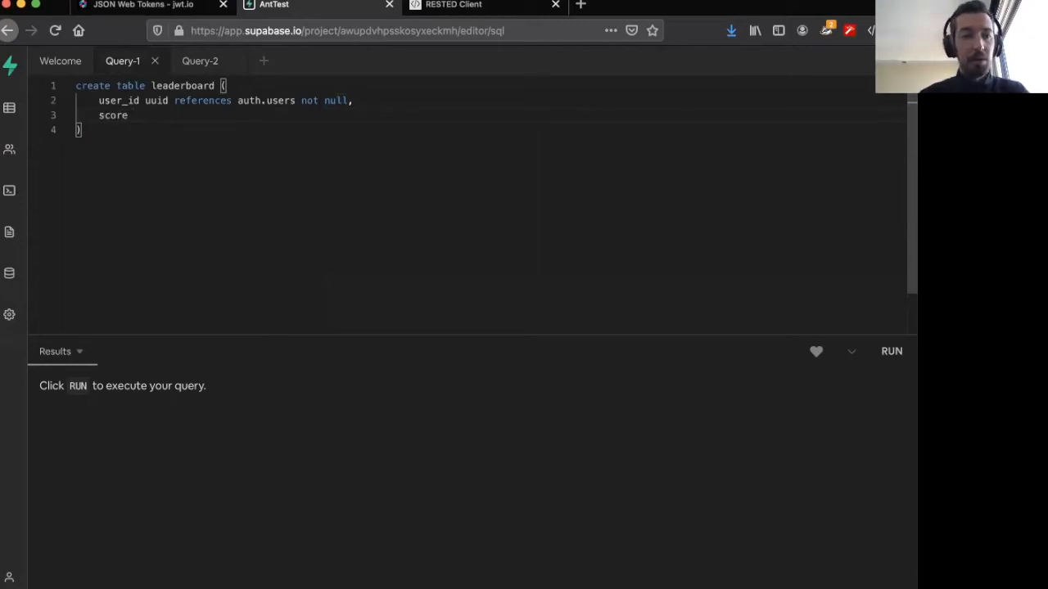
text( int not null)
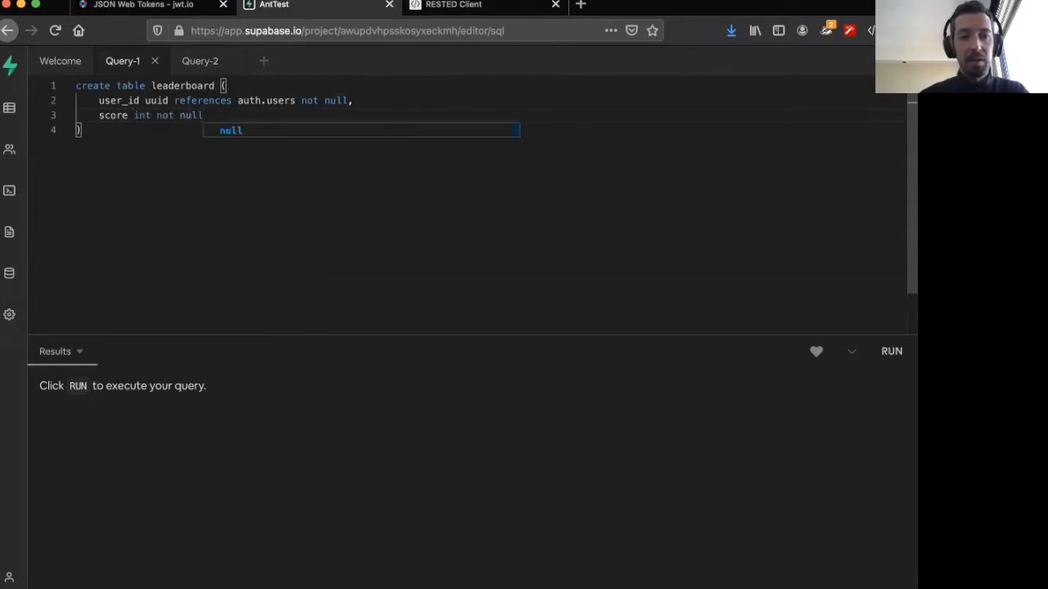
key(Escape)
key(Down)
text(;)
click(891, 353)
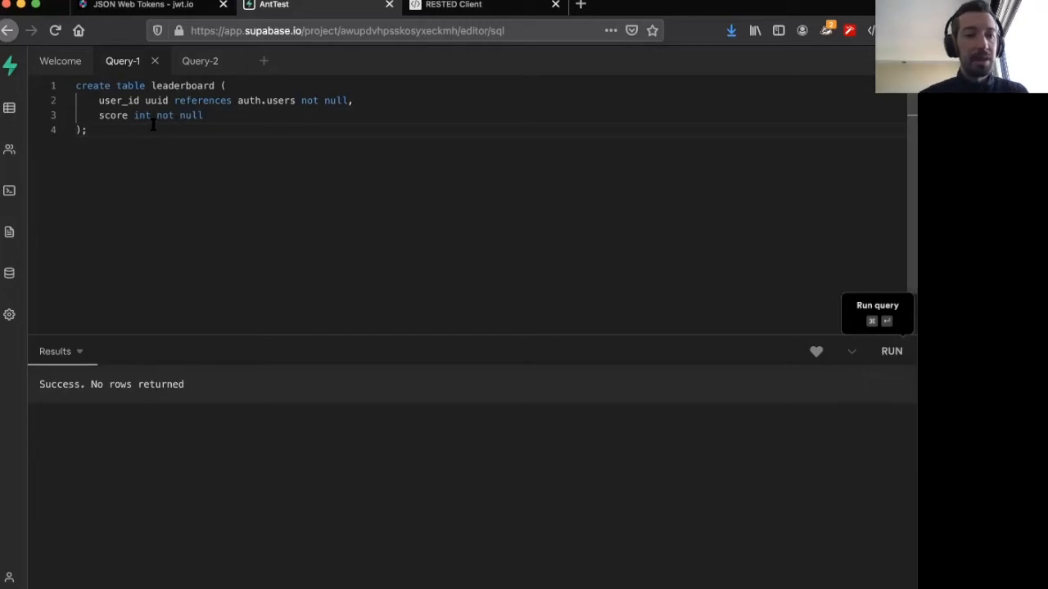
click(10, 235)
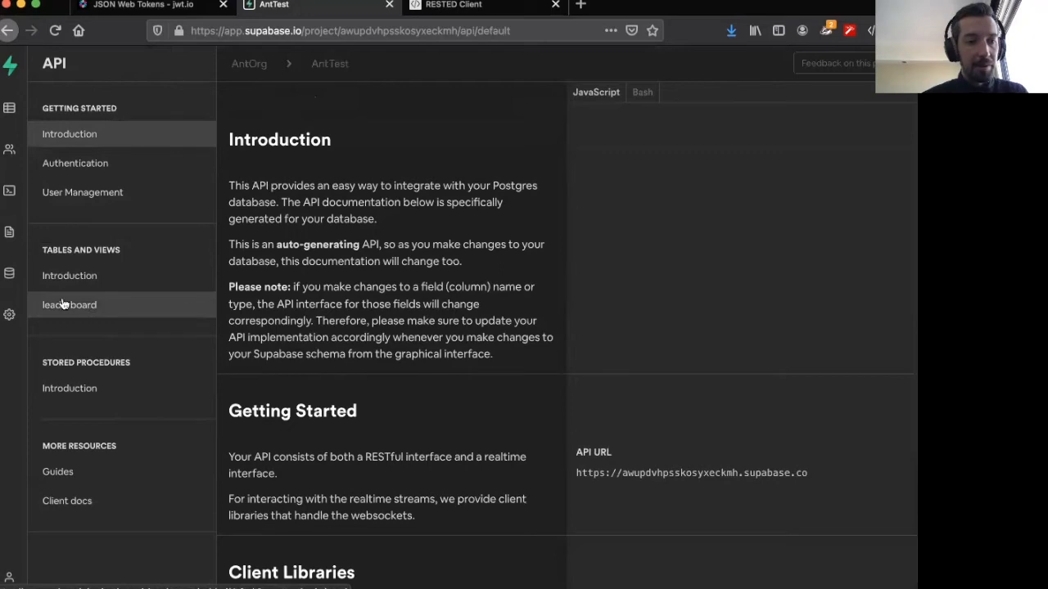
- Show the leaderboard table's API docs with Bash curl examples
click(68, 306)
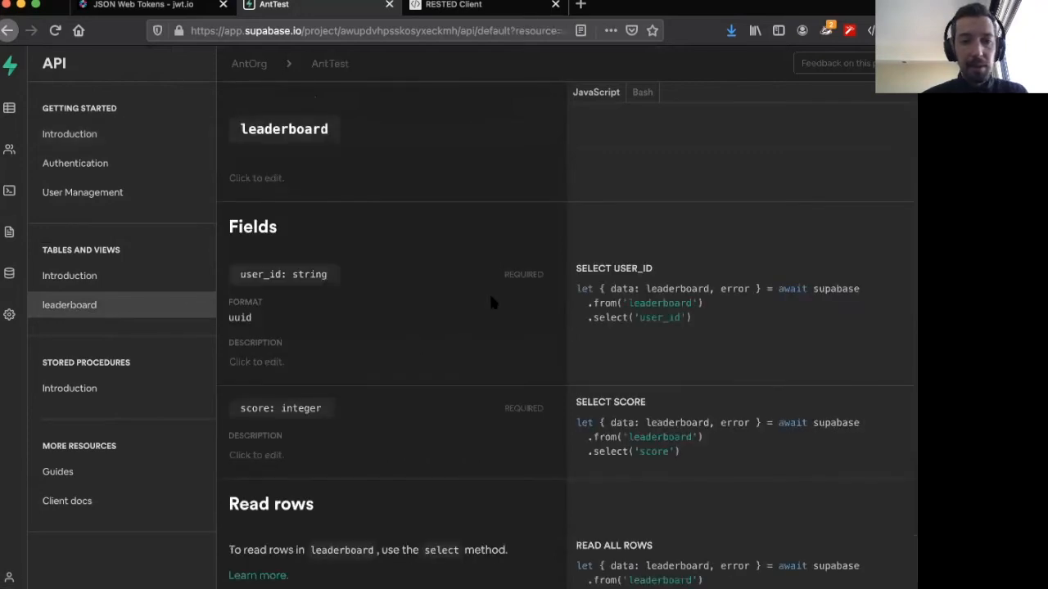
scroll(492, 302, down, 1)
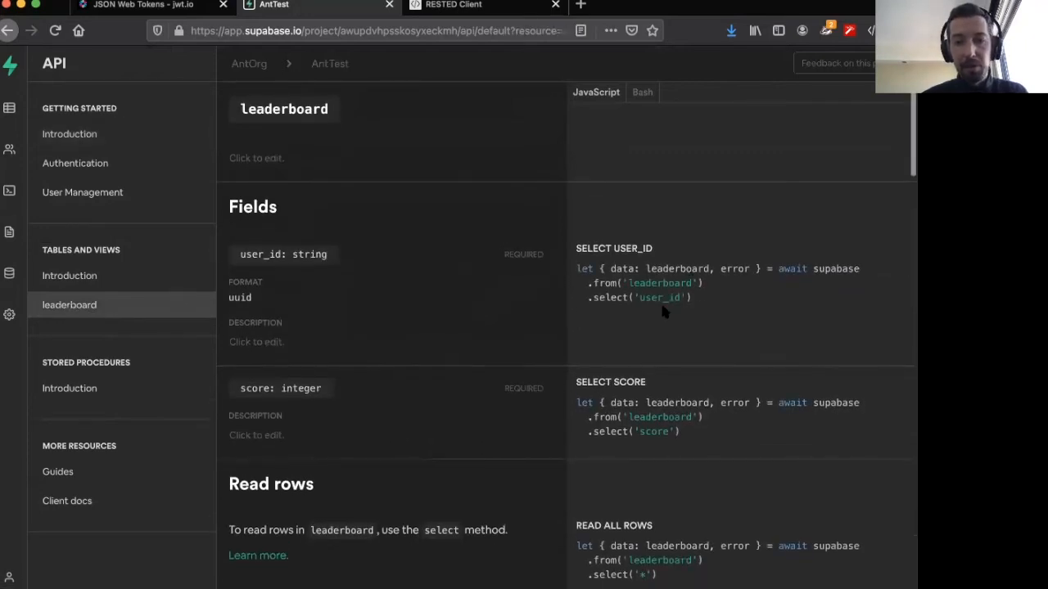
scroll(661, 307, down, 2)
scroll(663, 309, down, 2)
scroll(692, 239, down, 2)
scroll(692, 238, down, 1)
scroll(692, 238, up, 2)
scroll(692, 238, up, 1)
scroll(663, 164, down, 2)
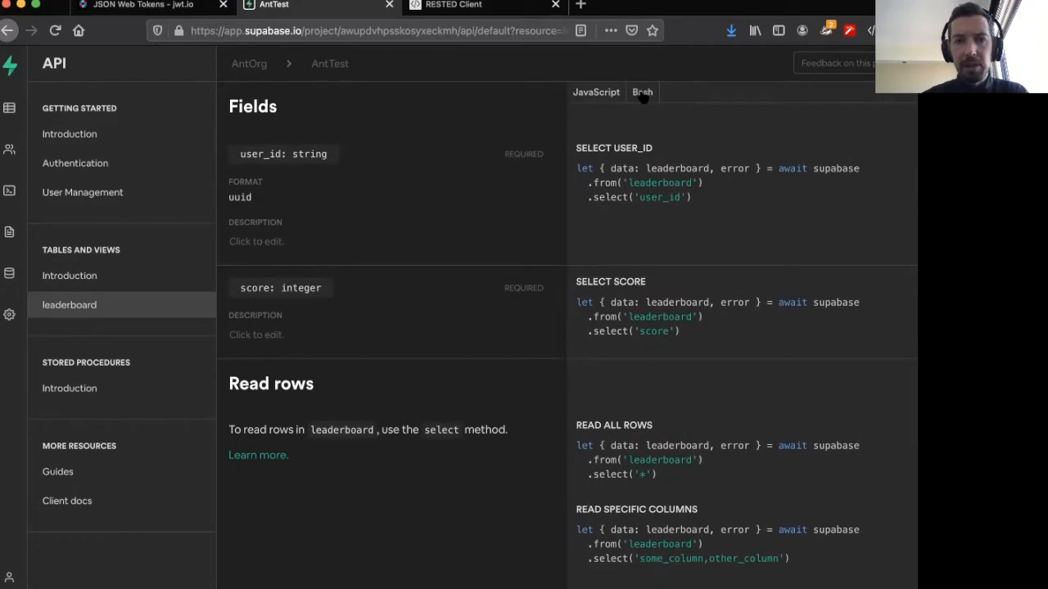
click(643, 94)
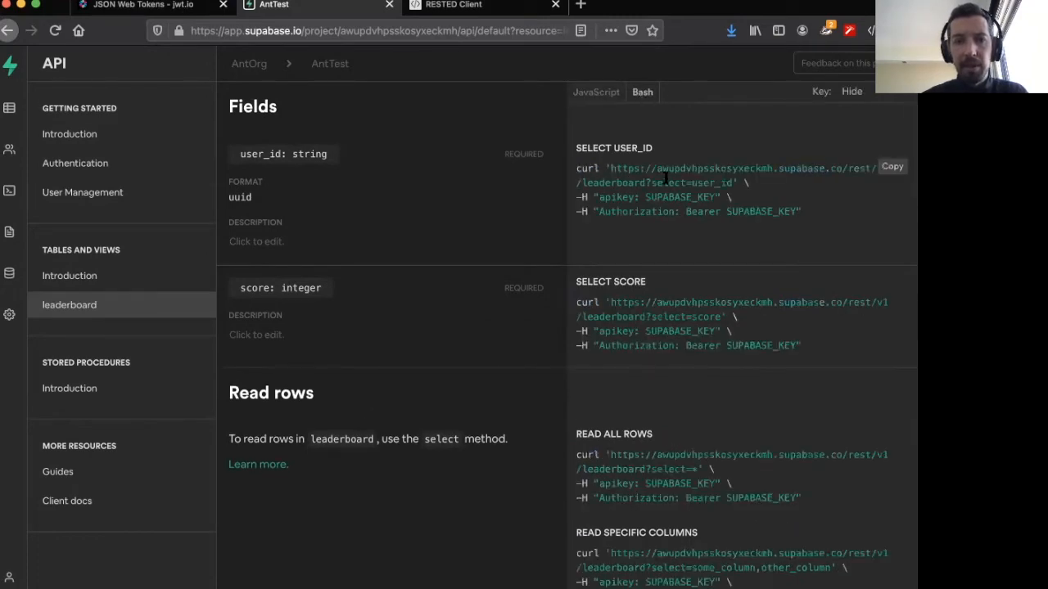
- Paste the leaderboard curl URL into RESTED's GET request and change select=user_id to select=*
click(495, 14)
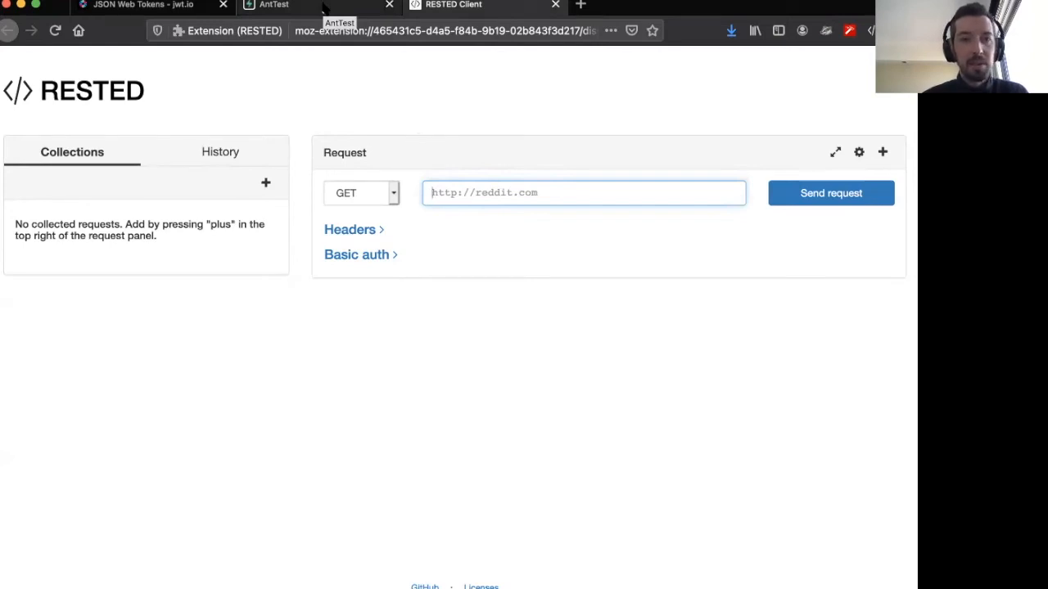
click(323, 7)
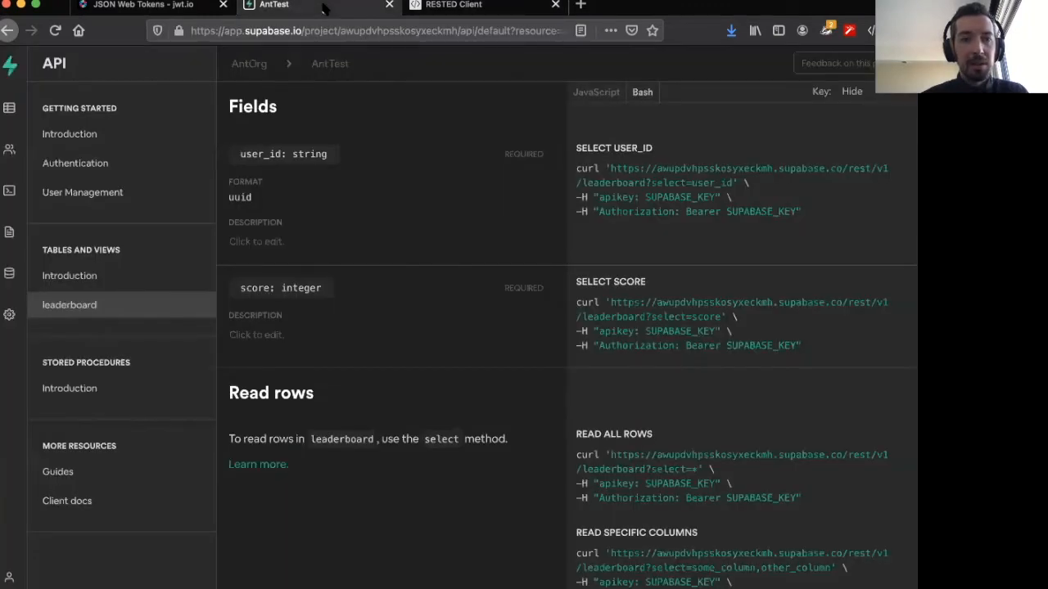
drag(610, 168, 733, 183)
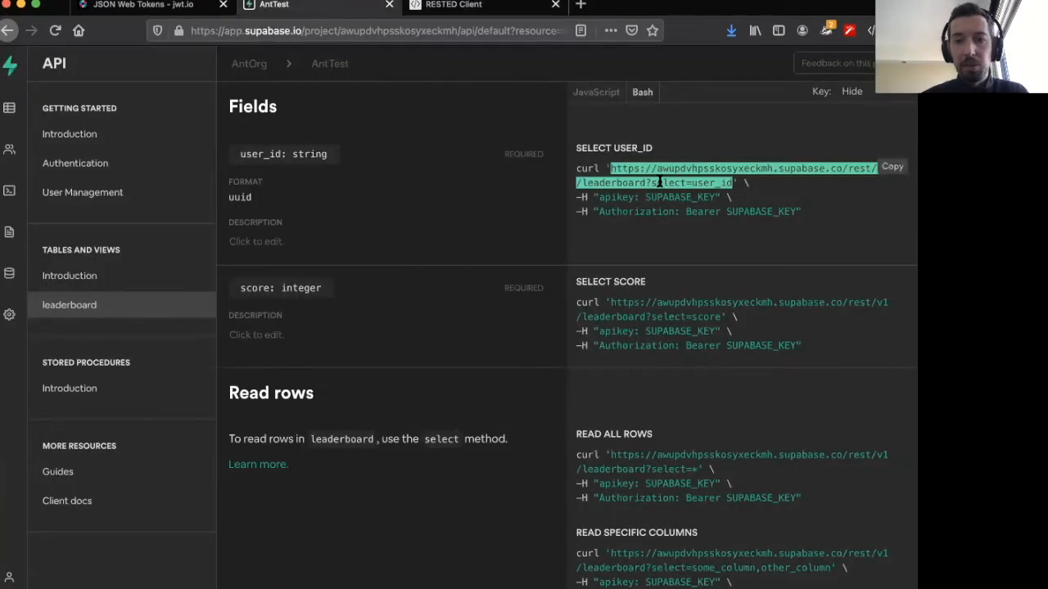
mouse_move(729, 184)
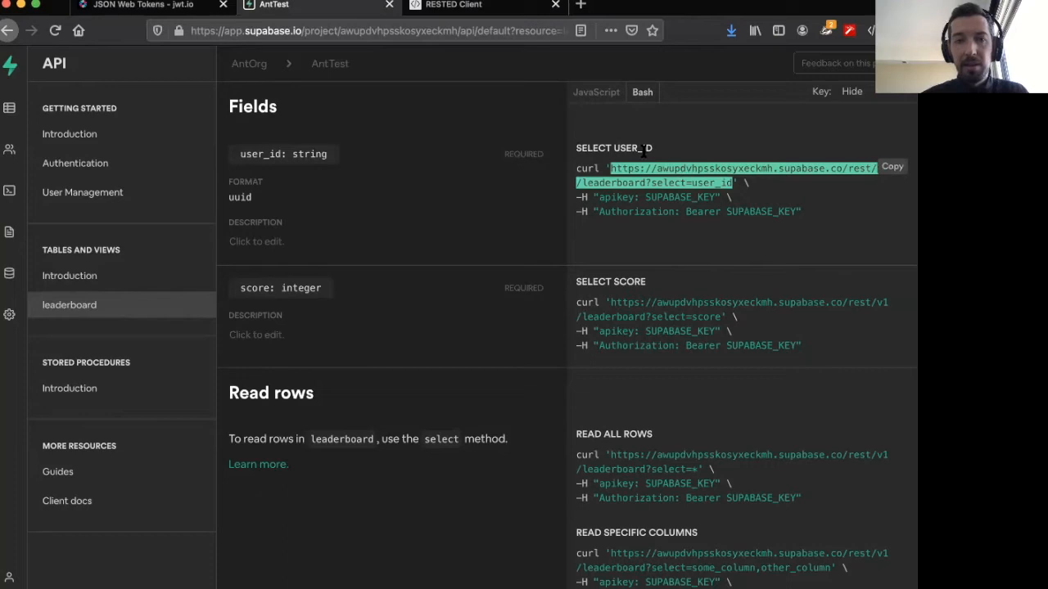
click(469, 7)
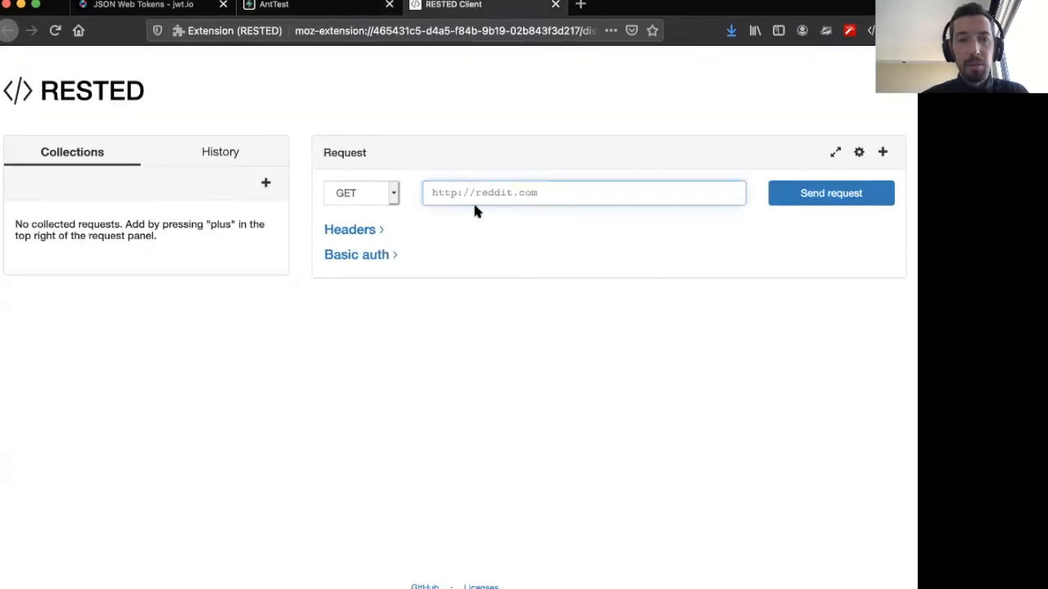
key(ctrl+v)
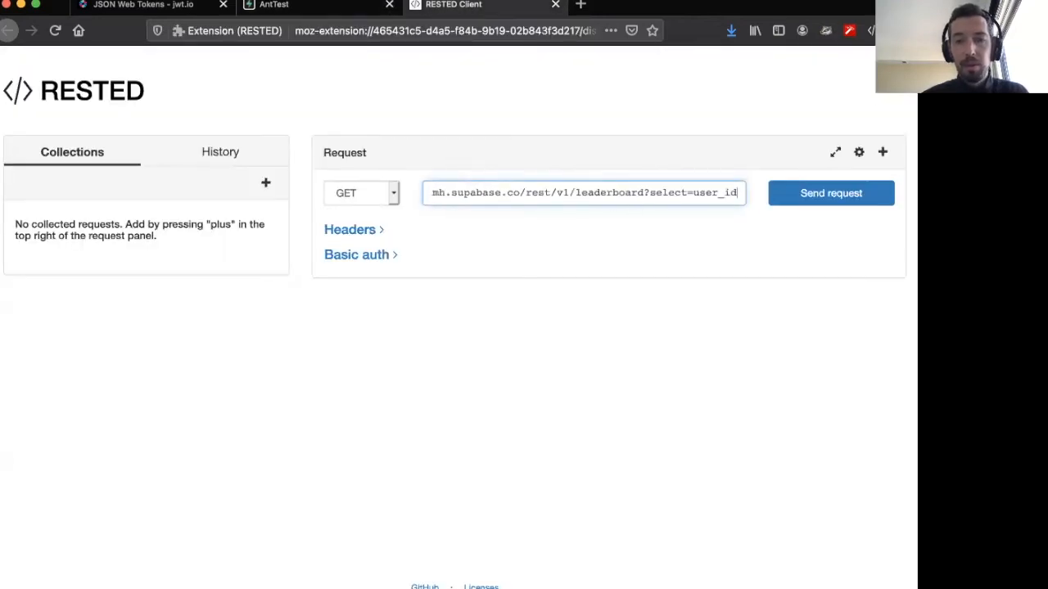
key(BackSpace)
key(BackSpace)
key(BackSpace)
key(BackSpace)
key(BackSpace)
key(BackSpace)
text(*)
- Add an apikey header awaiting its value, then return to the Supabase project
click(348, 231)
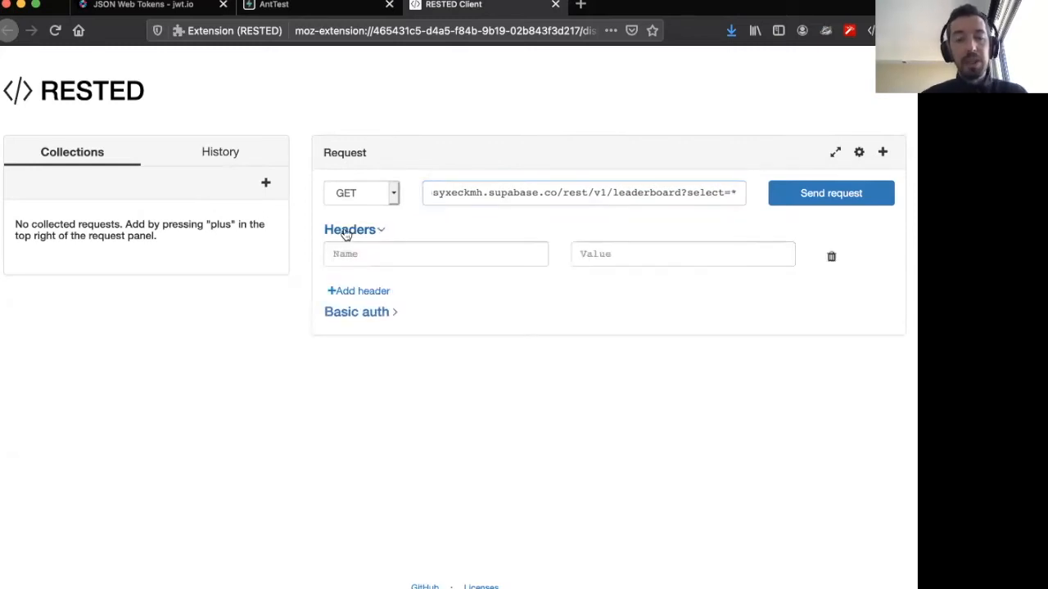
click(348, 254)
text(apikey)
click(621, 257)
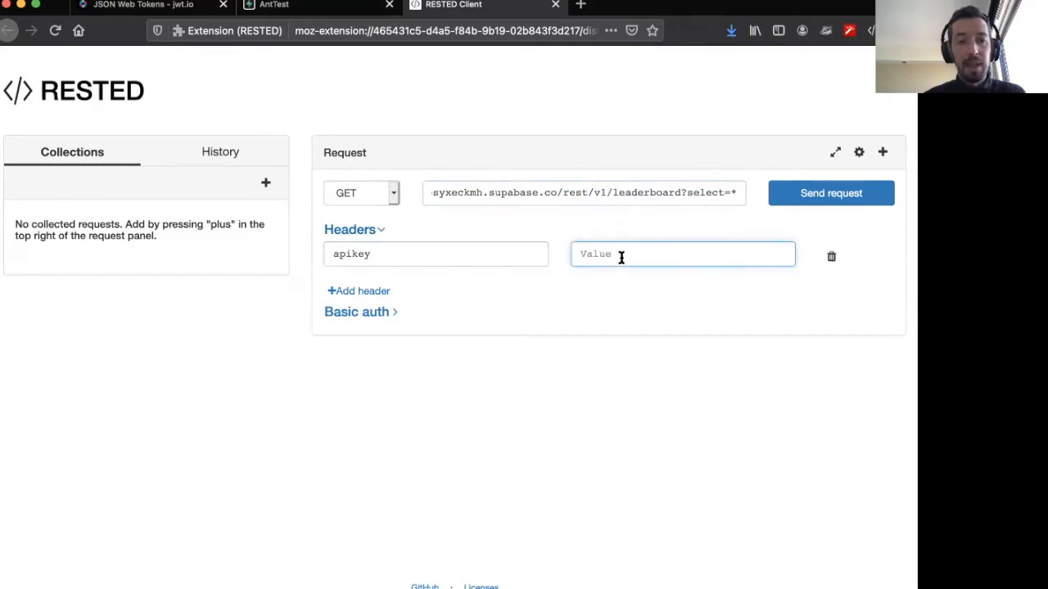
click(300, 6)
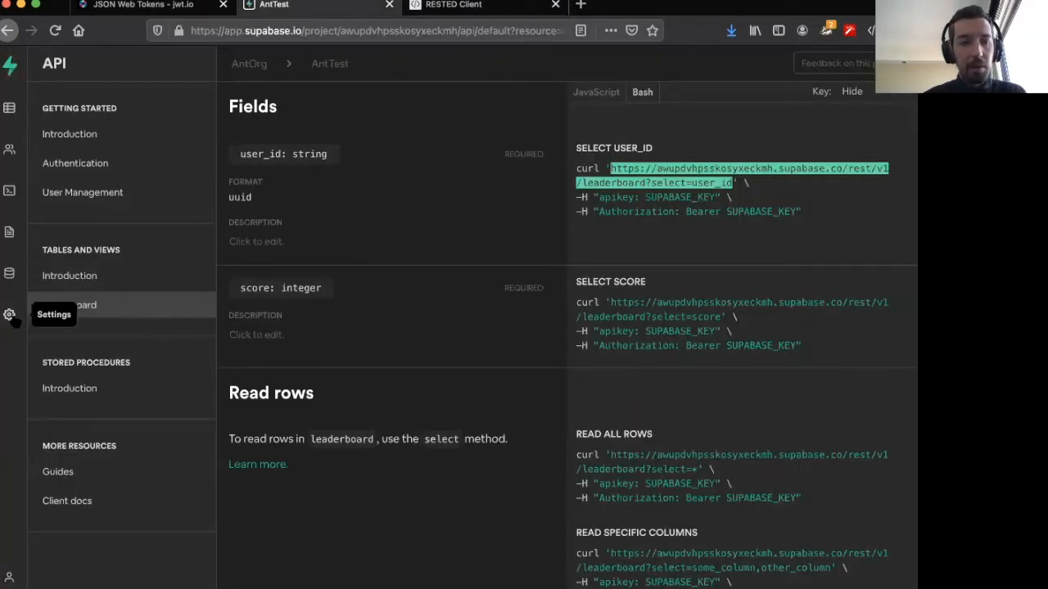
- Copy the anon public key from Settings > API and paste it as the apikey header value
click(9, 314)
click(49, 193)
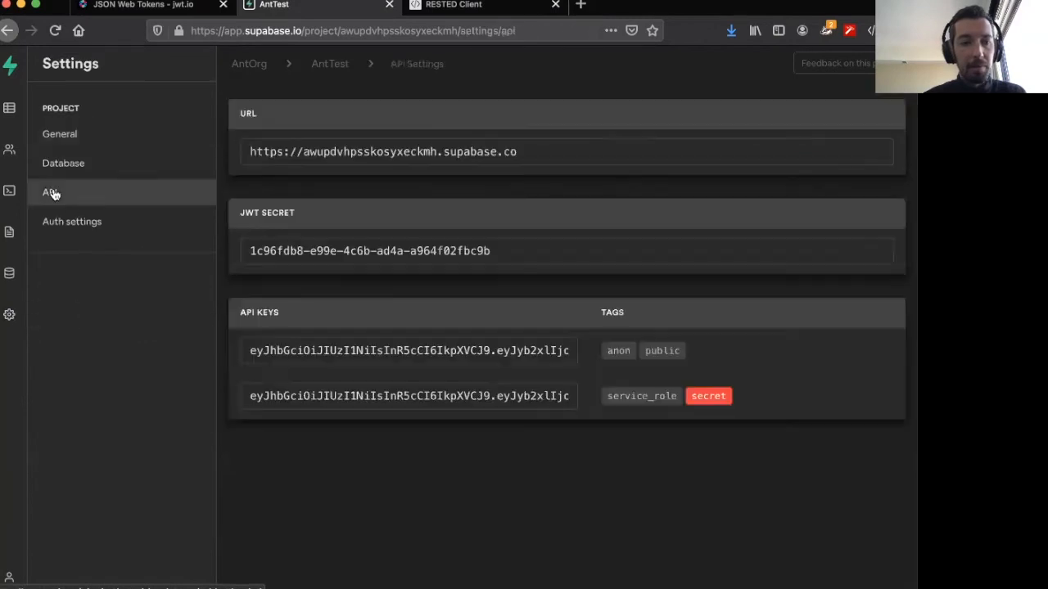
click(420, 352)
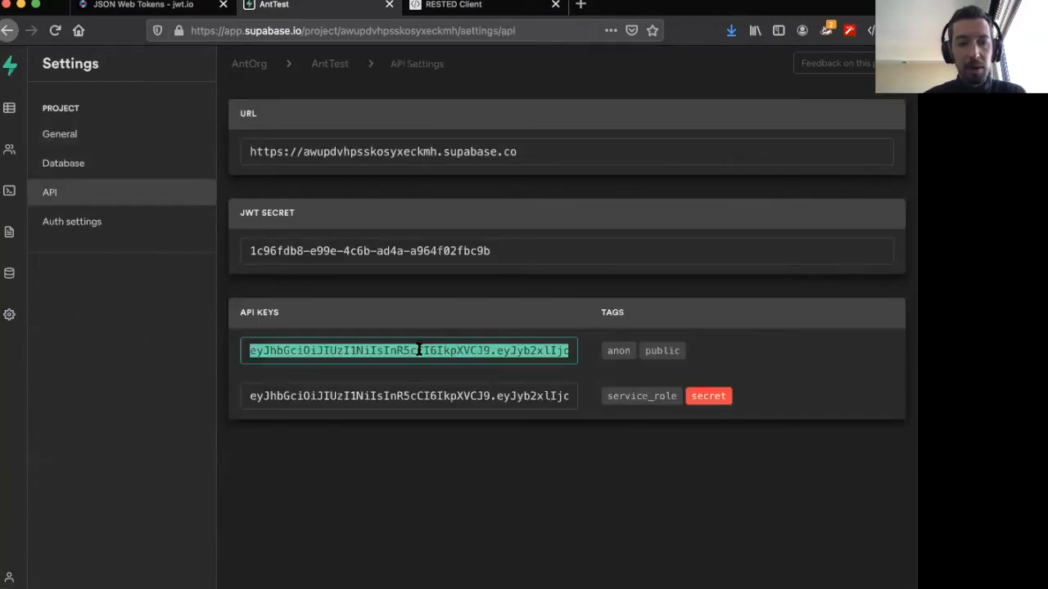
key(ctrl+c)
click(458, 5)
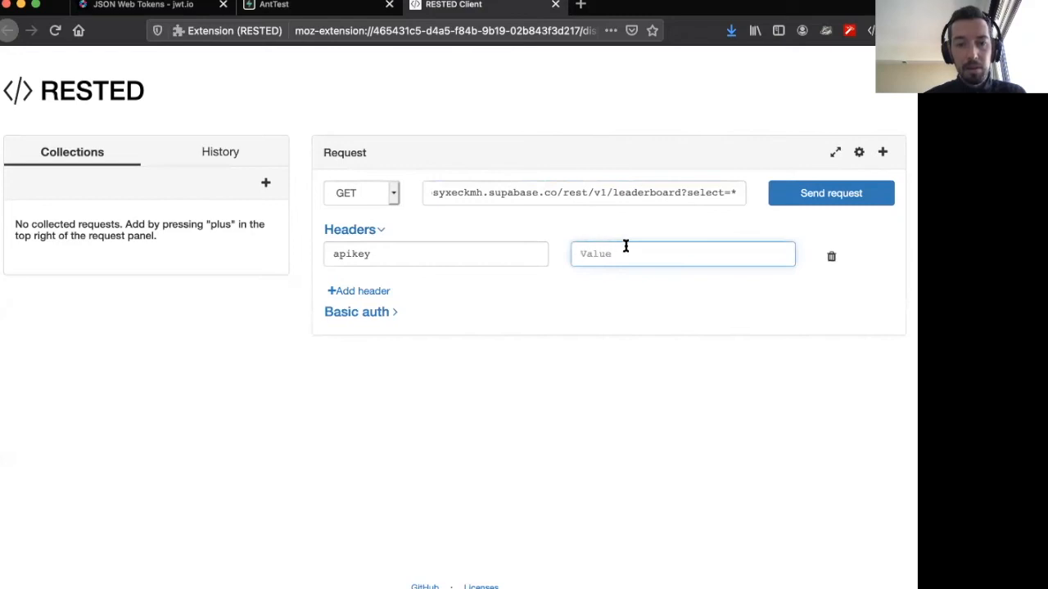
key(ctrl+v)
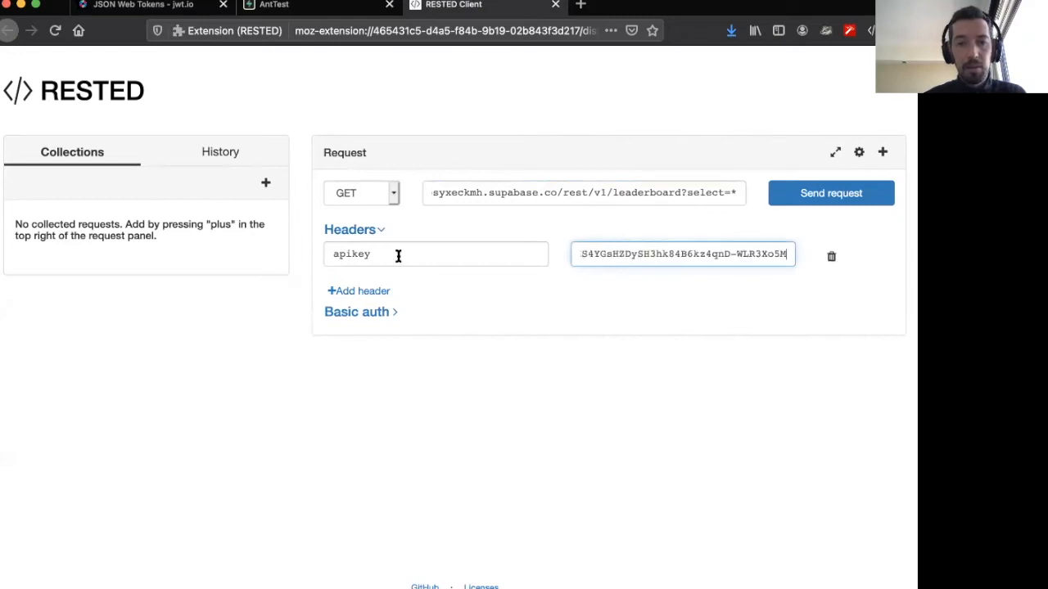
- Add an Authorization header with value 'Bearer ' plus the anon key
click(343, 292)
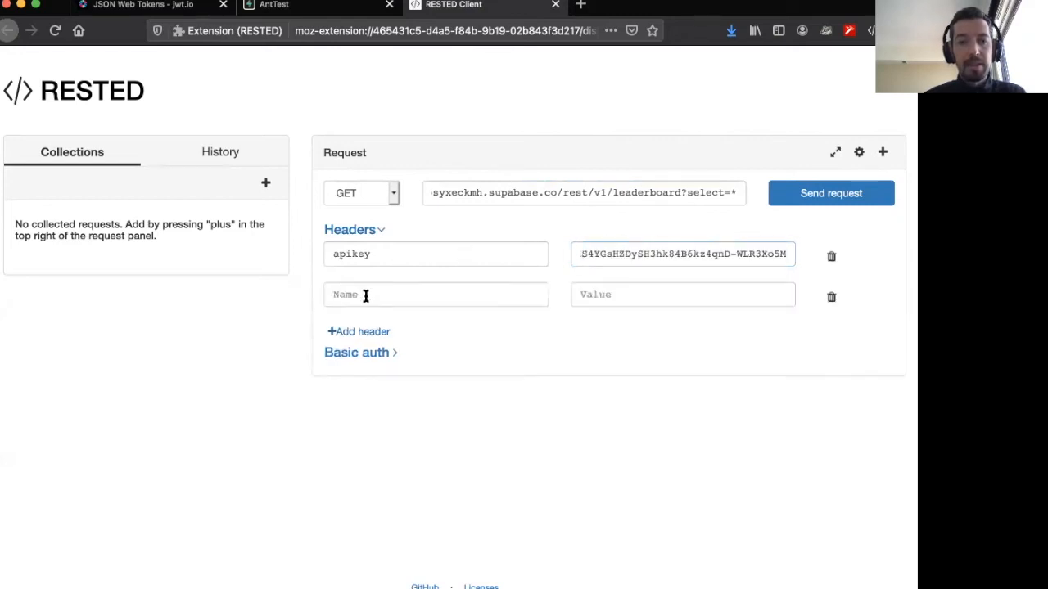
click(366, 296)
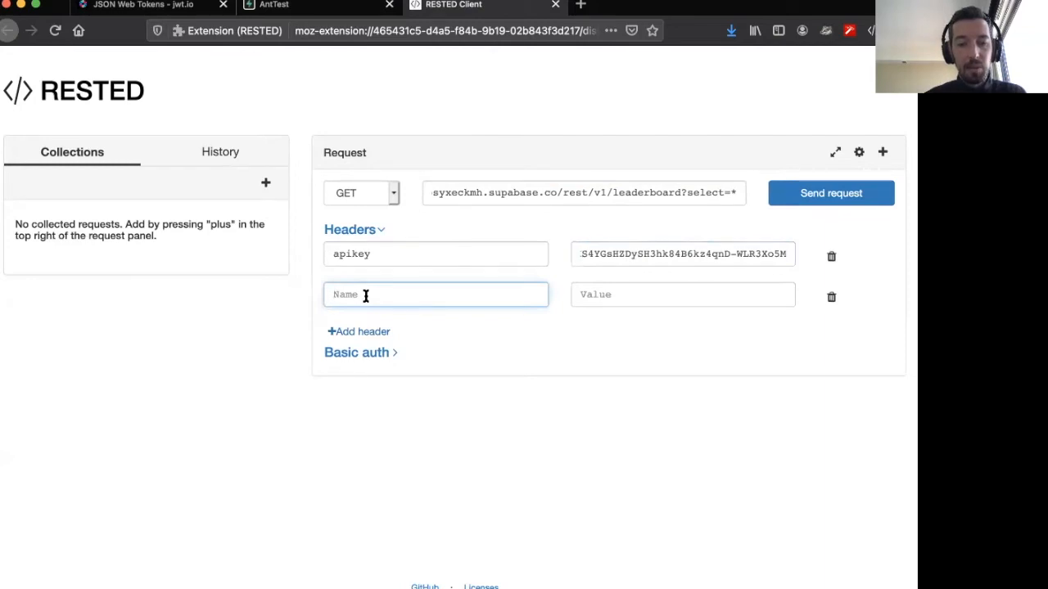
text(Auth)
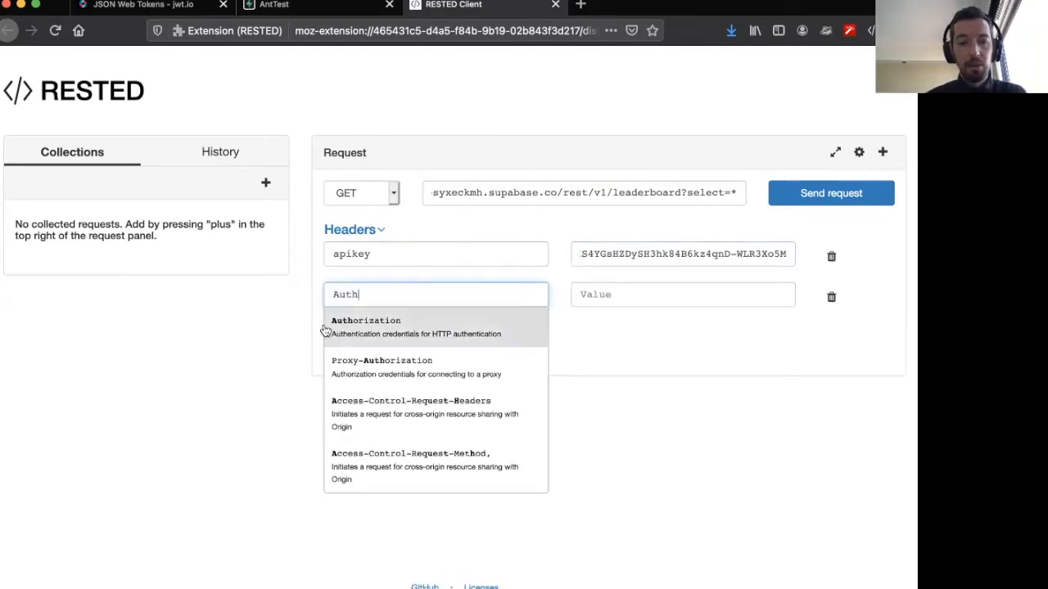
click(327, 327)
click(666, 287)
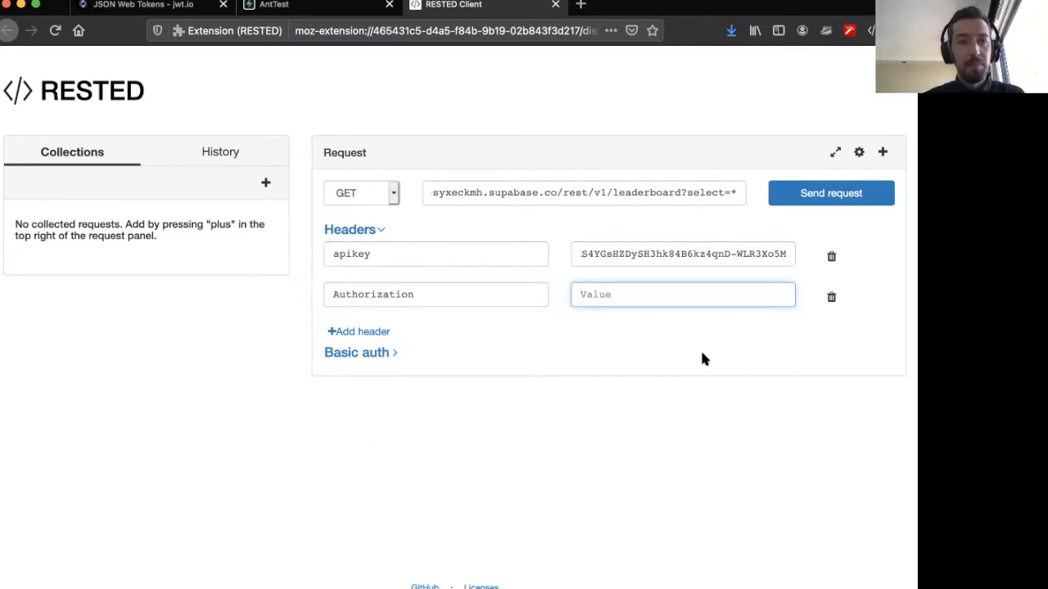
text(Bearer)
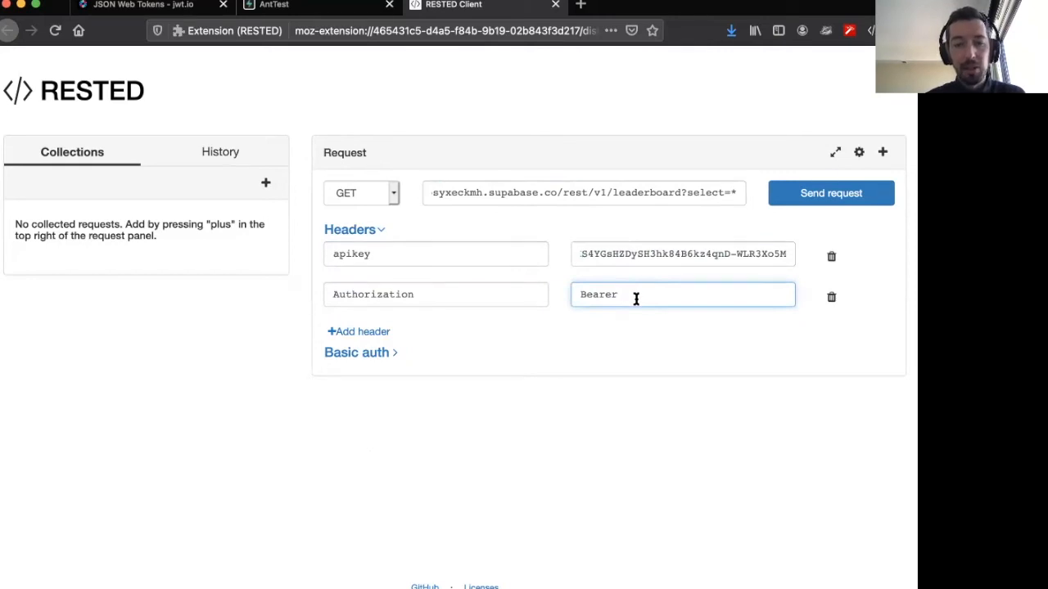
key(super+v)
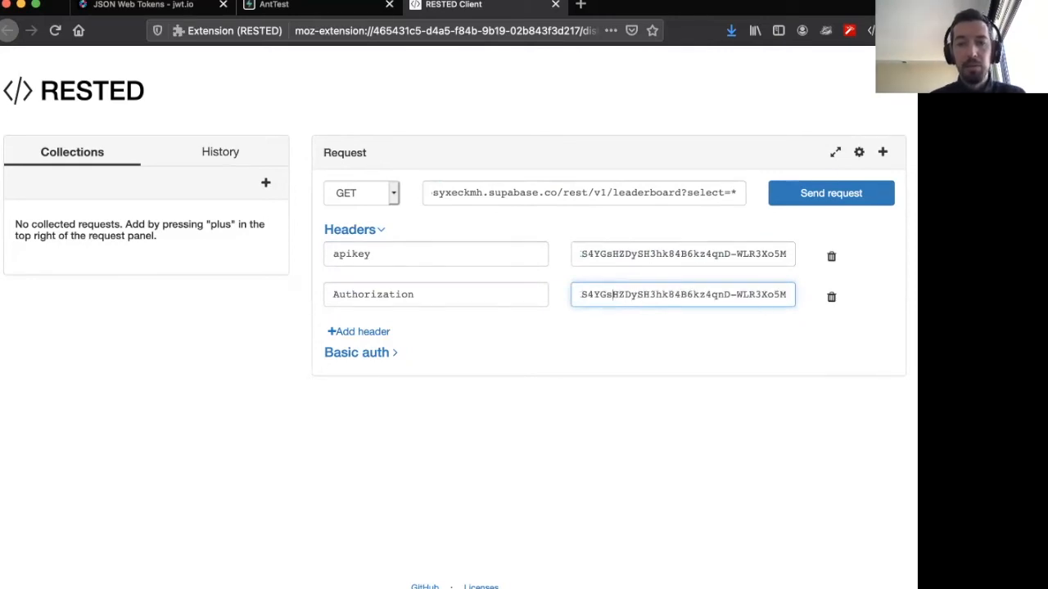
key(Left)
key(Left)
key(Left)
key(Left)
key(Left)
key(Left)
key(Left)
key(Left)
key(Left)
key(Left)
key(Left)
key(Left)
key(Left)
key(Left)
key(Left)
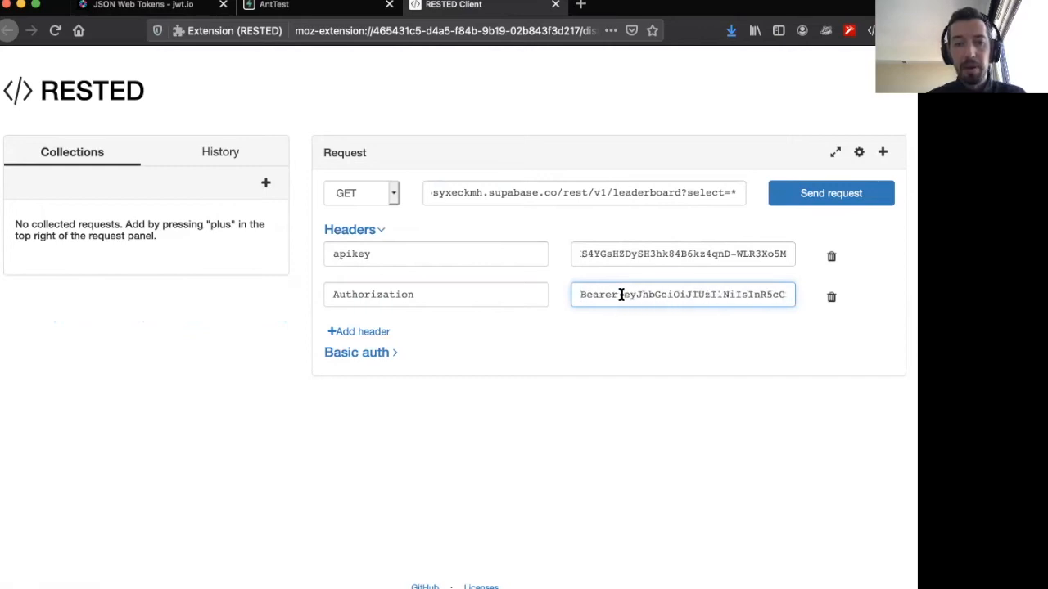
drag(622, 295, 583, 296)
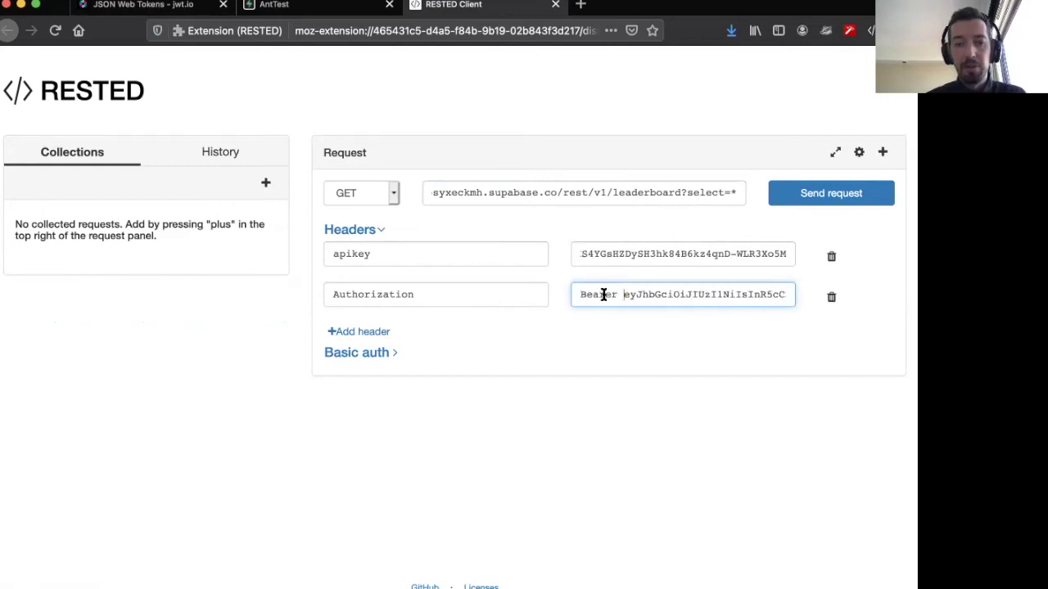
click(693, 293)
- Send the leaderboard GET request, getting 200 OK with an empty array
click(831, 197)
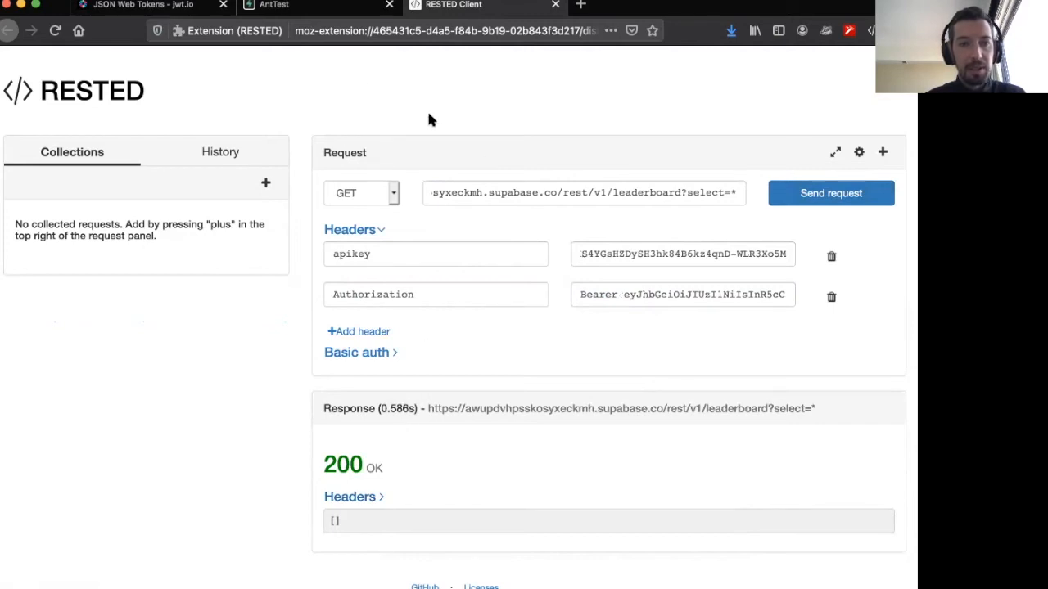
click(275, 5)
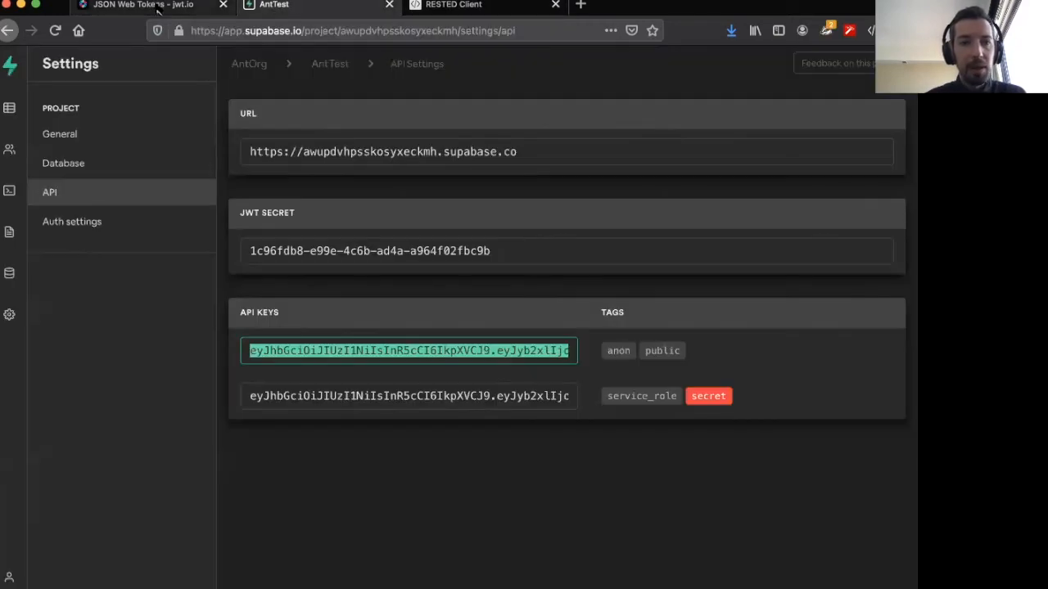
- Show the leaderboard table's API docs as Bash curl samples
click(9, 233)
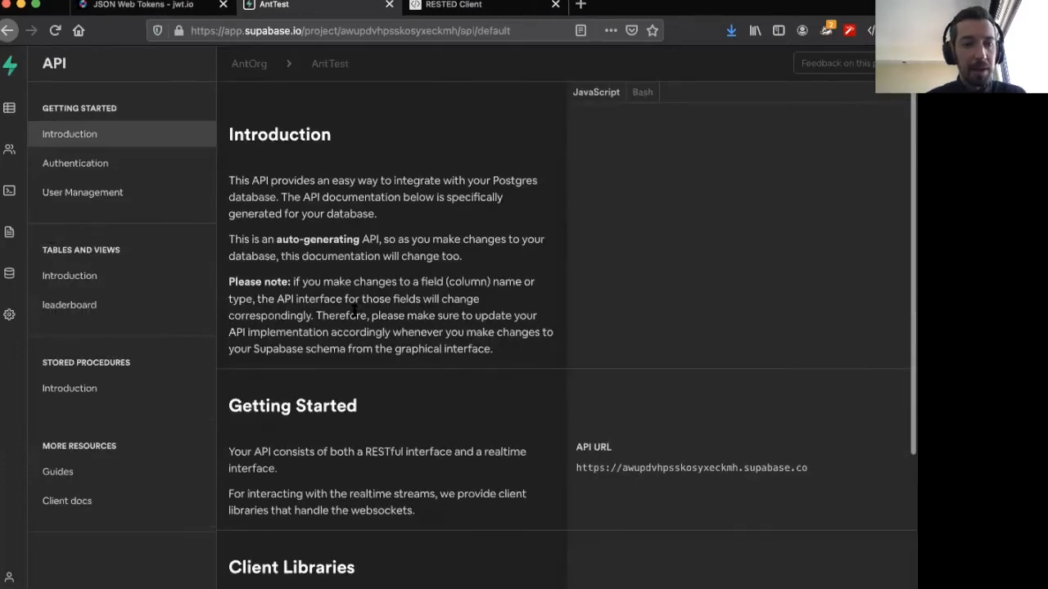
click(88, 313)
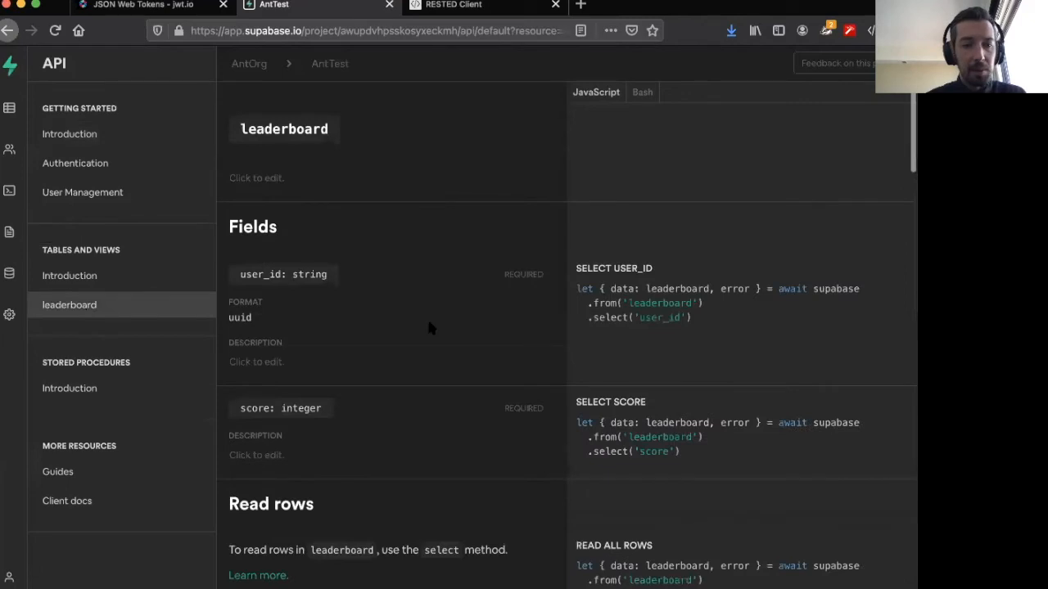
click(635, 93)
scroll(511, 322, down, 2)
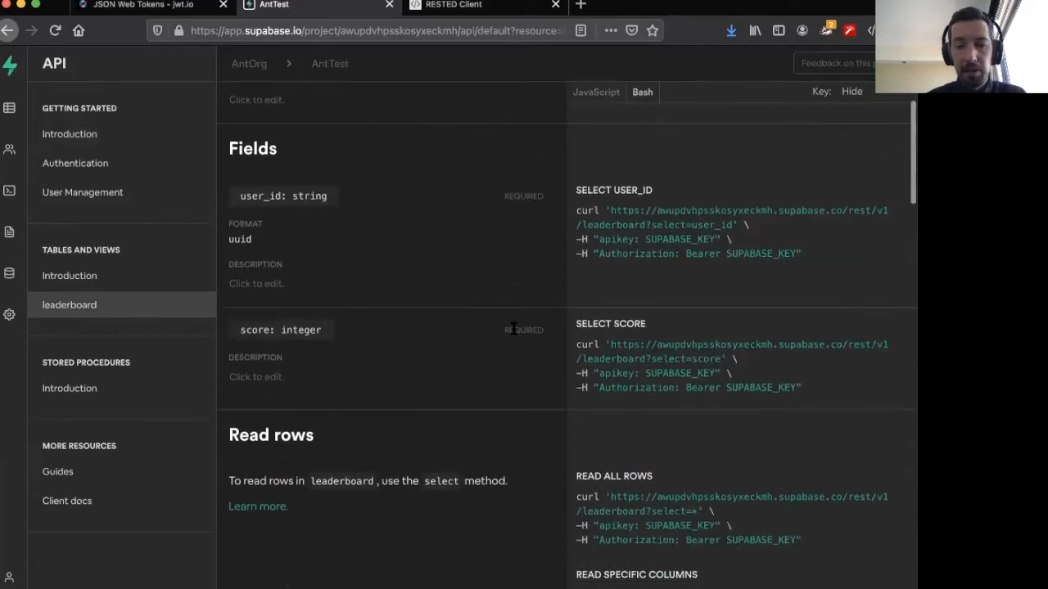
scroll(513, 329, down, 3)
scroll(513, 328, down, 2)
scroll(513, 328, down, 5)
scroll(514, 329, down, 3)
scroll(514, 328, down, 2)
scroll(513, 328, down, 2)
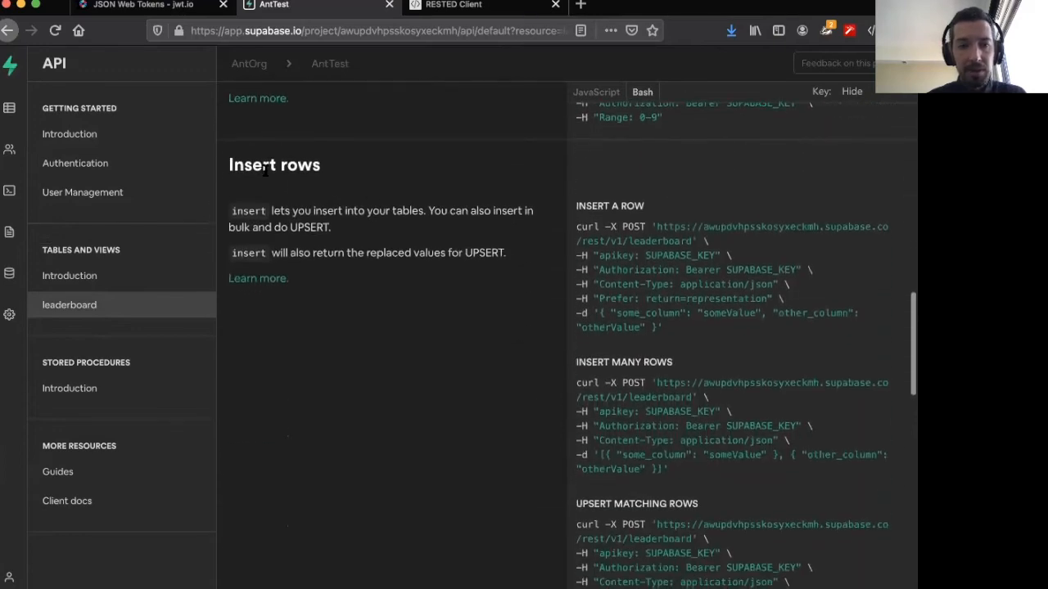
- Review the insert-row example's endpoint URL, Content-Type header and JSON body
mouse_move(686, 237)
drag(691, 241, 656, 227)
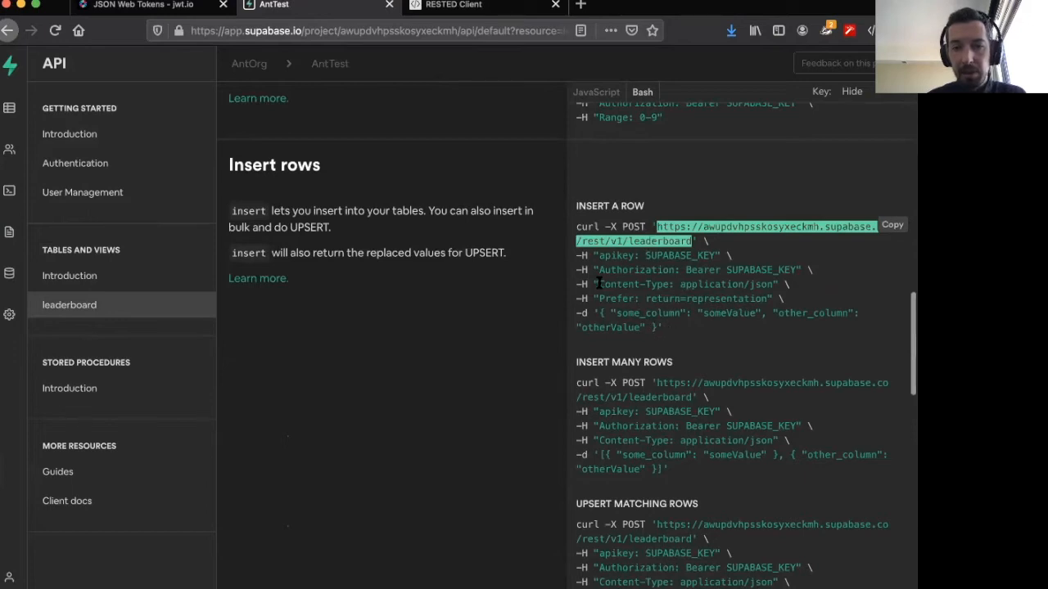
drag(598, 284, 772, 284)
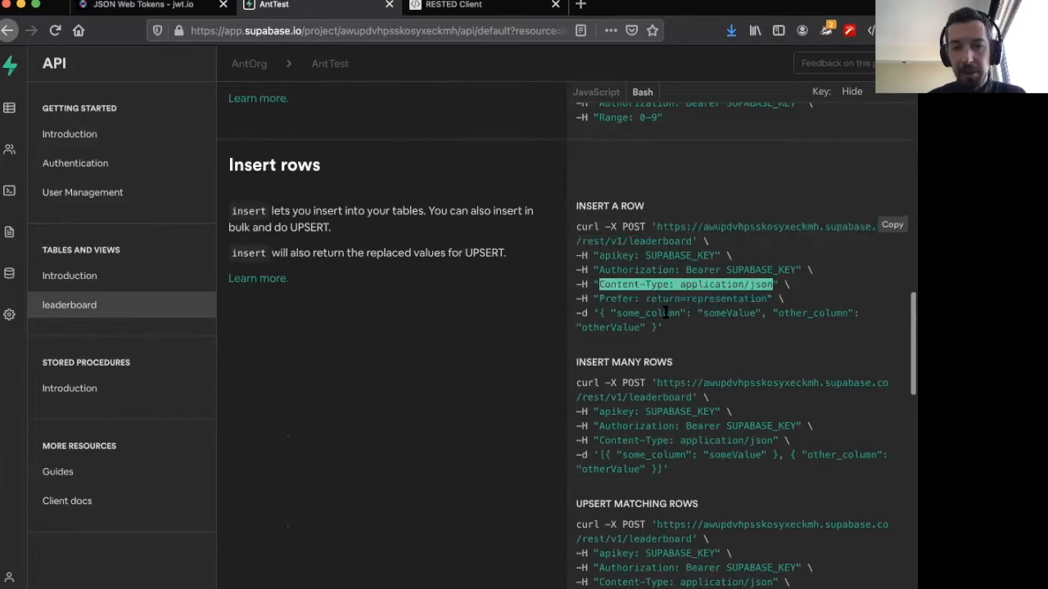
drag(655, 329, 602, 313)
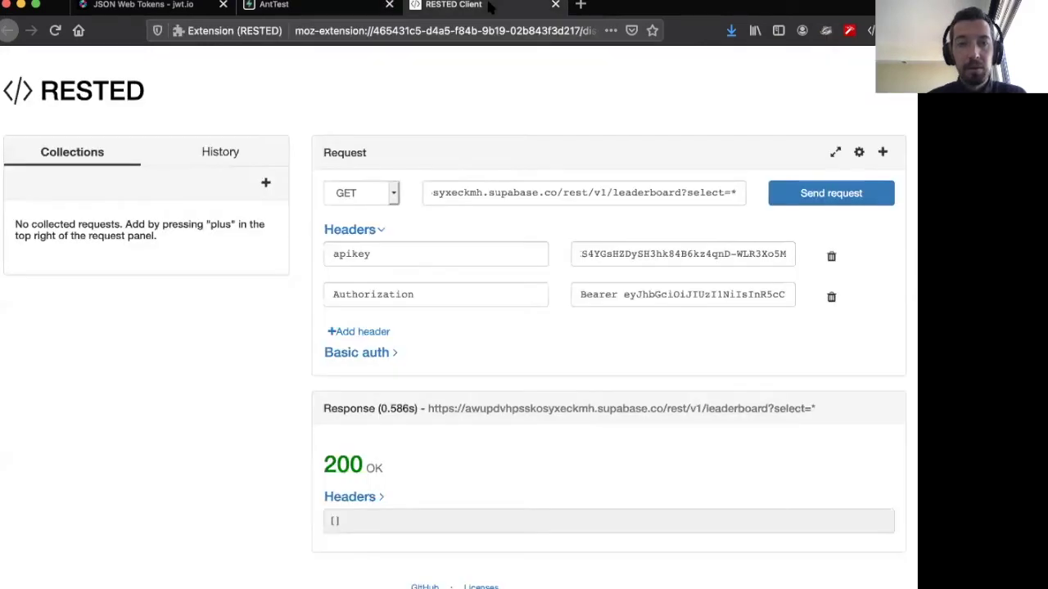
- Add a Content-Type: application/json header and switch the request method to POST
click(492, 7)
click(374, 331)
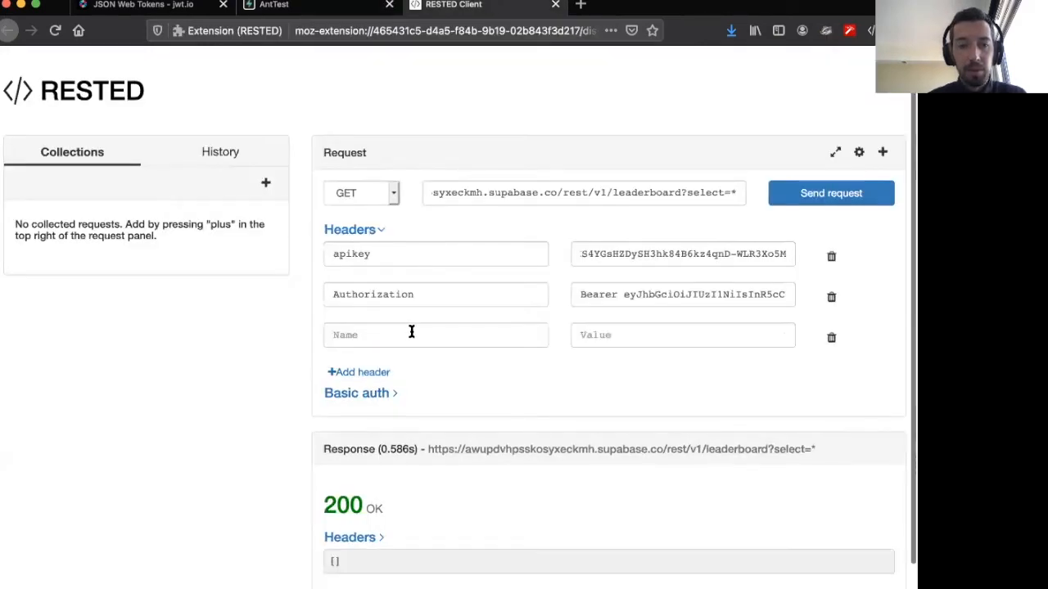
click(412, 333)
text(Con)
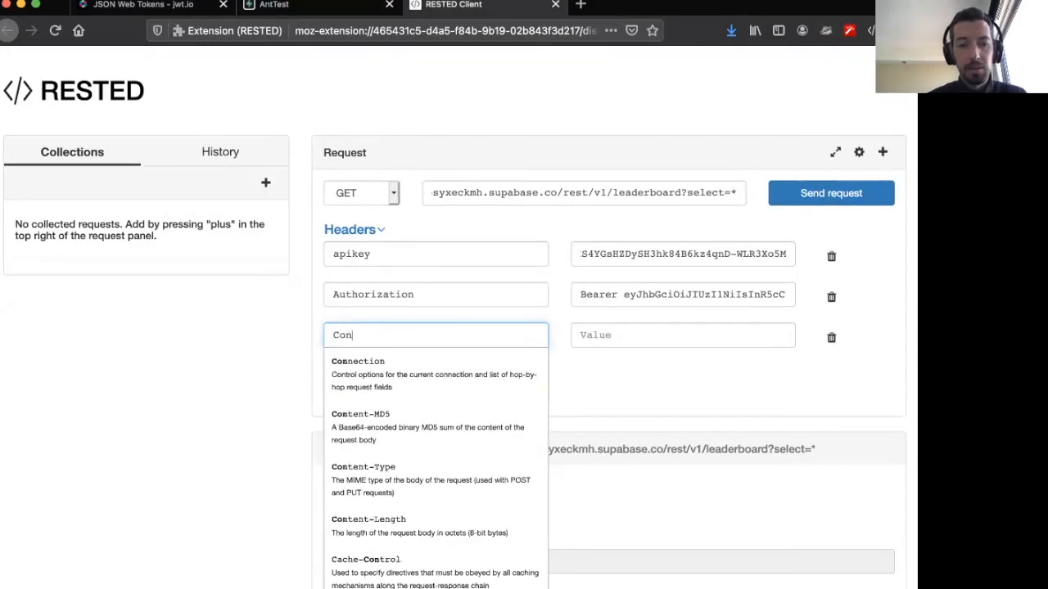
text(ten)
click(391, 434)
text(a)
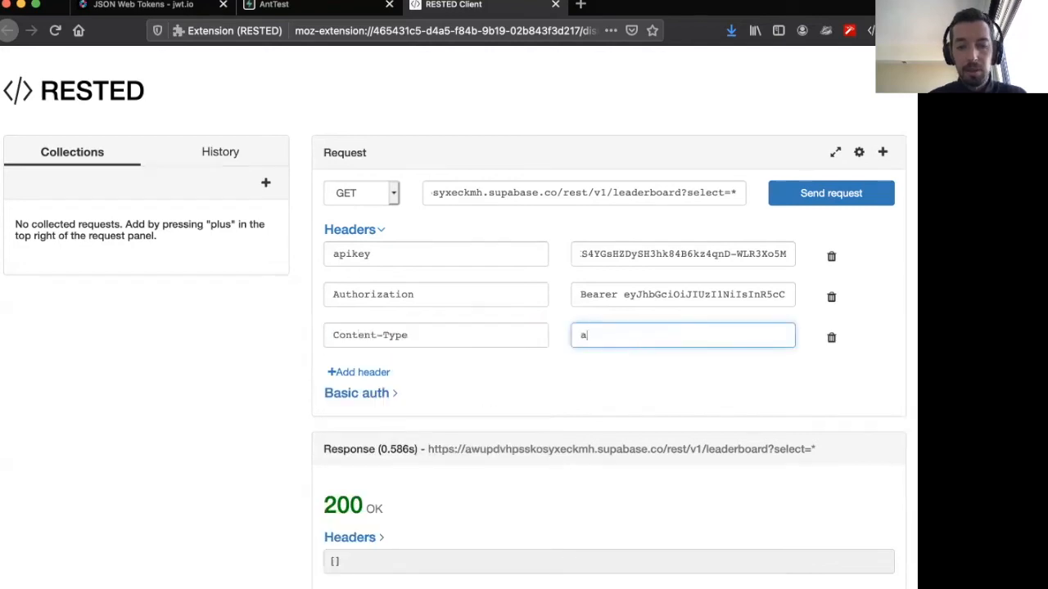
text(pplication/)
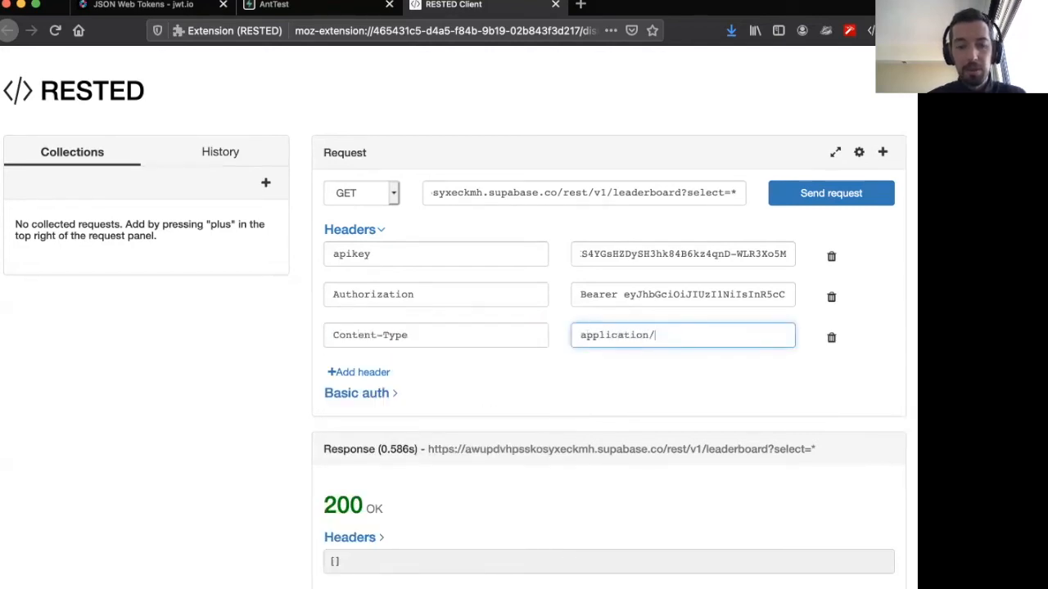
text(json)
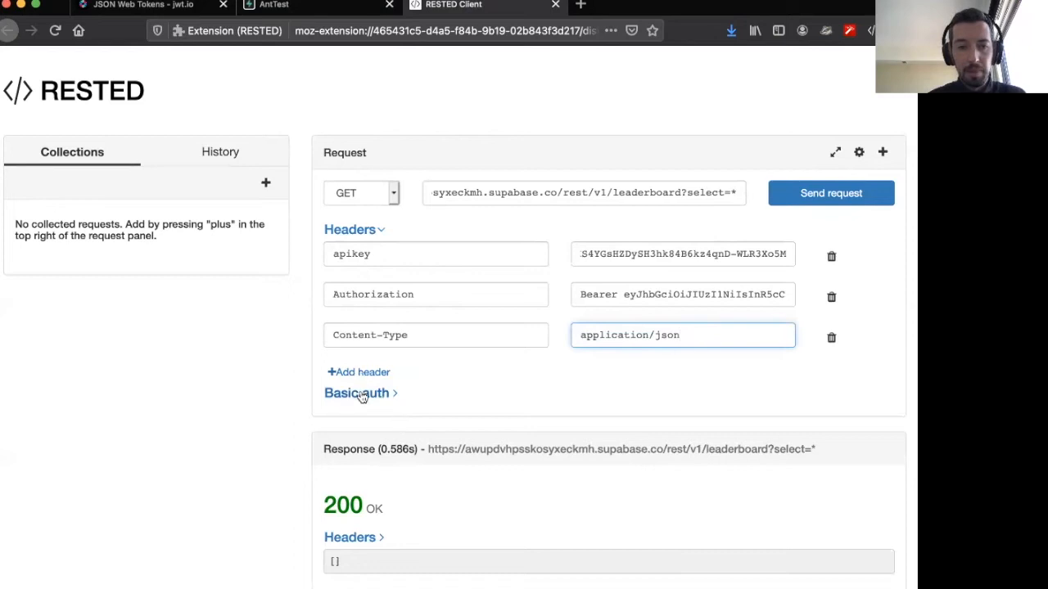
scroll(538, 384, down, 1)
click(391, 164)
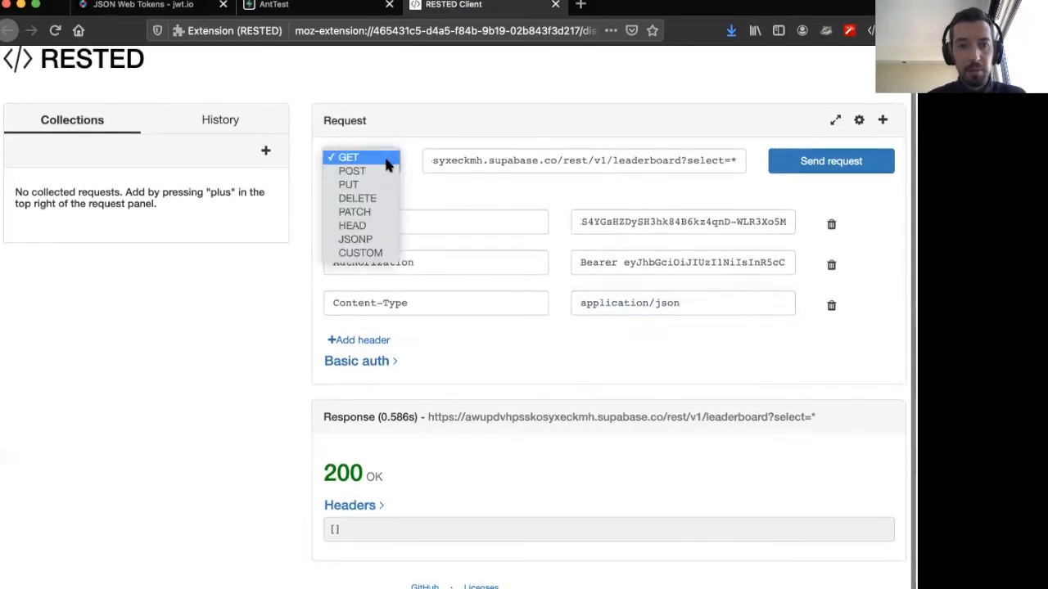
click(361, 171)
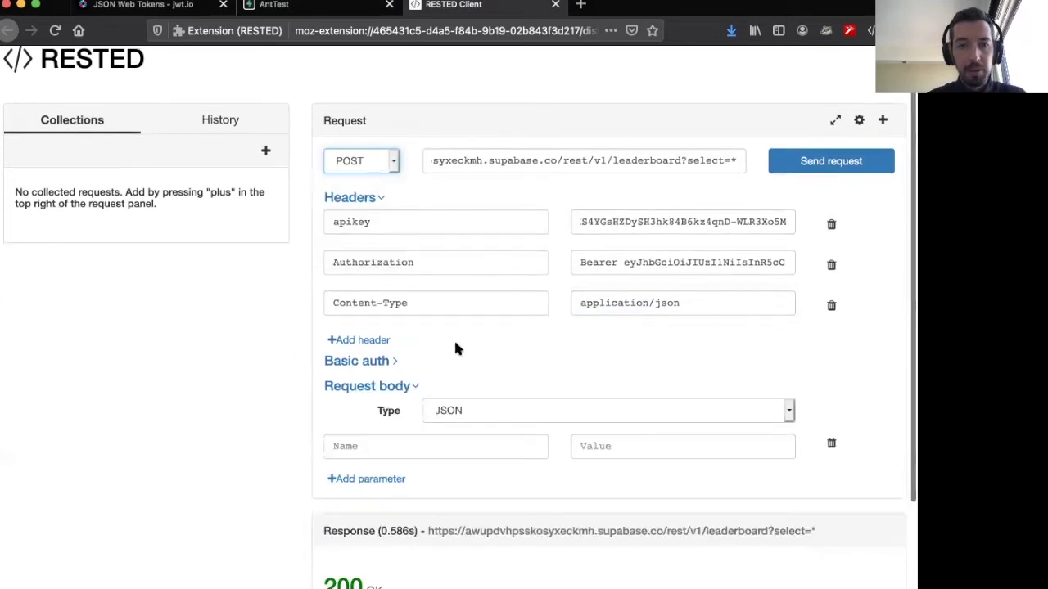
- Add JSON body parameters user_id and score with empty values
click(428, 445)
scroll(835, 396, down, 1)
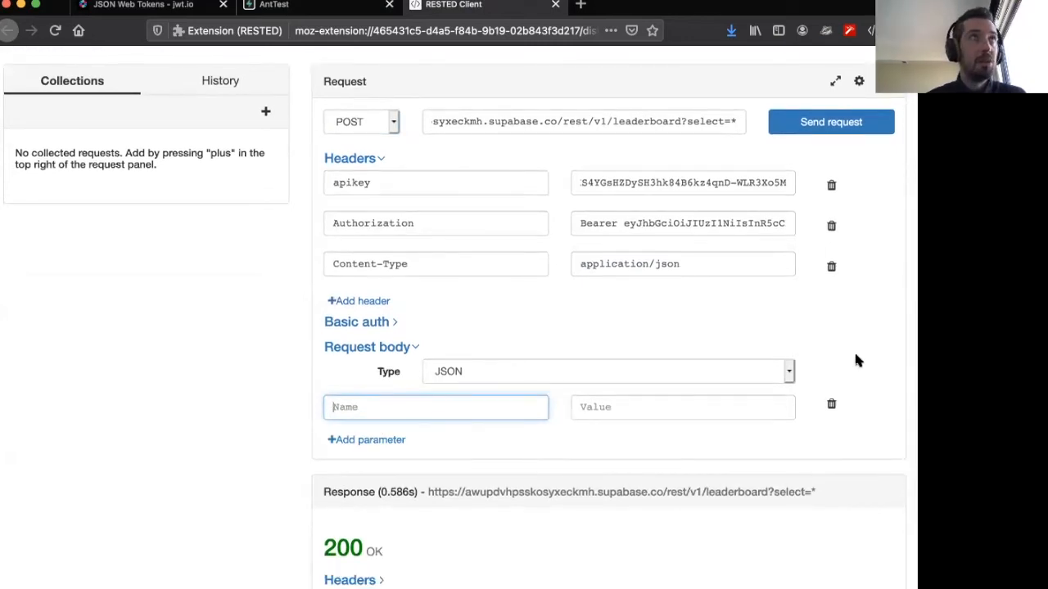
text(uuid)
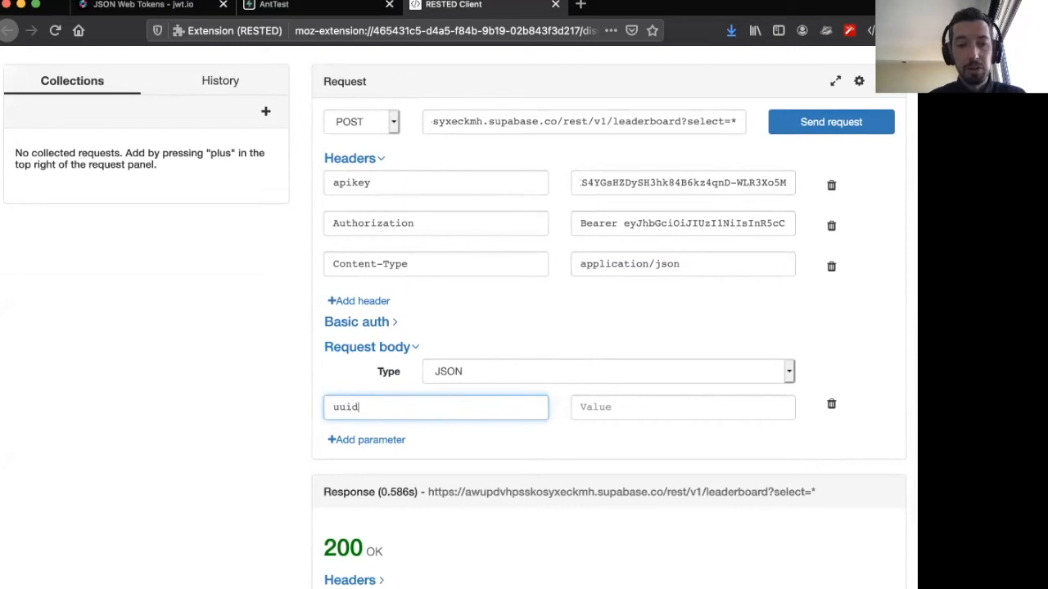
key(BackSpace)
key(BackSpace)
key(BackSpace)
text(ser_id)
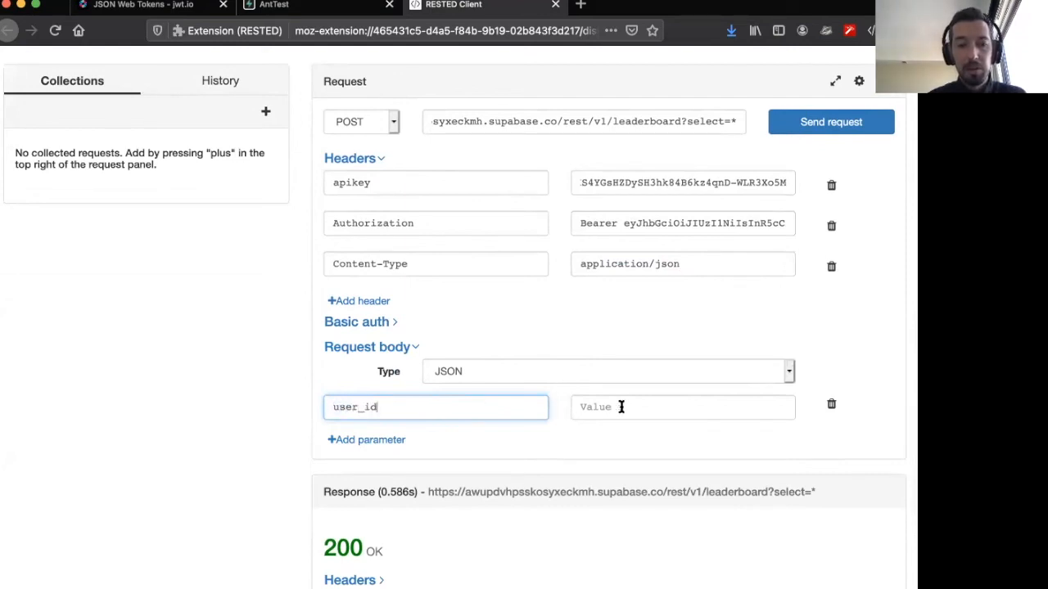
click(380, 439)
click(404, 434)
text(score)
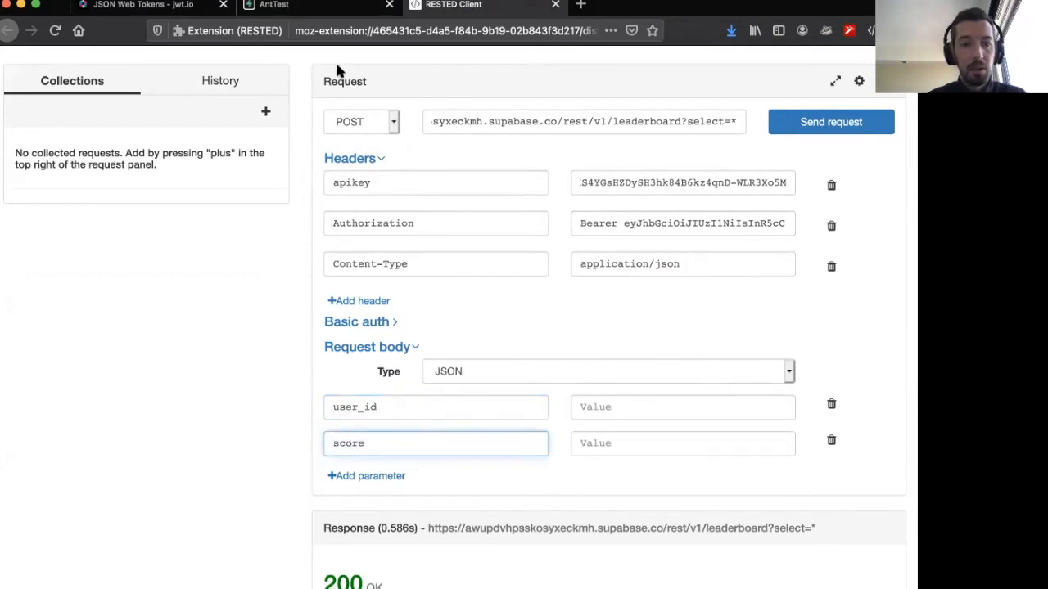
- Copy the user's UID from the Supabase Authentication users page
click(346, 7)
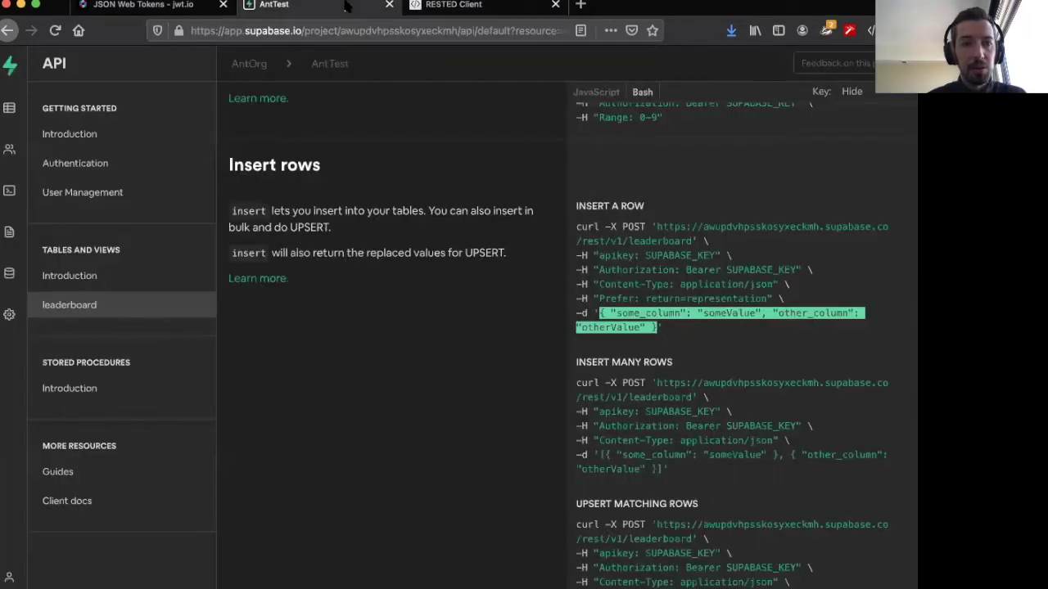
click(9, 153)
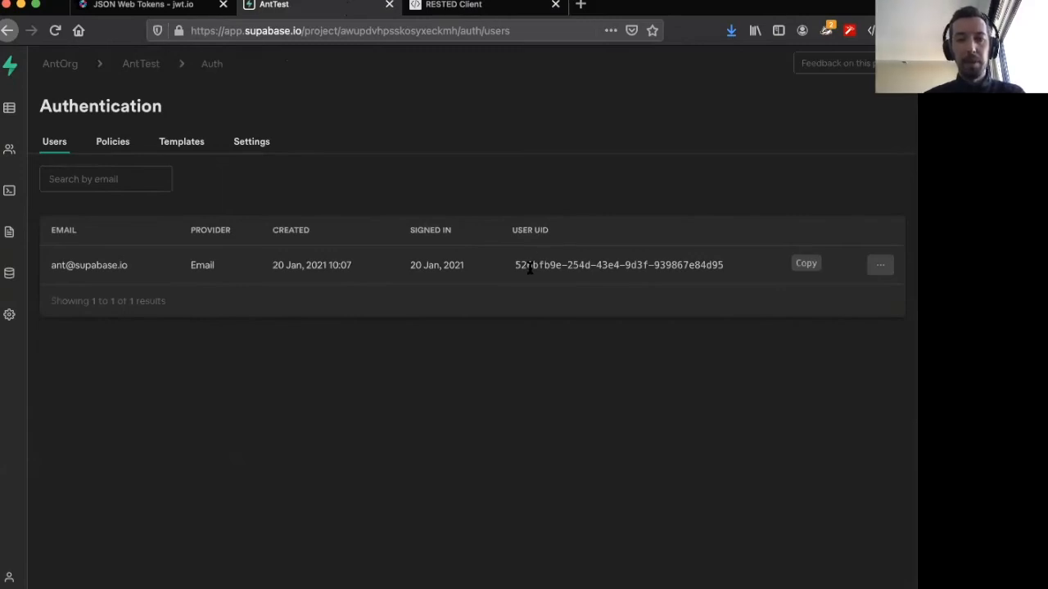
triple_click(530, 266)
key(ctrl+c)
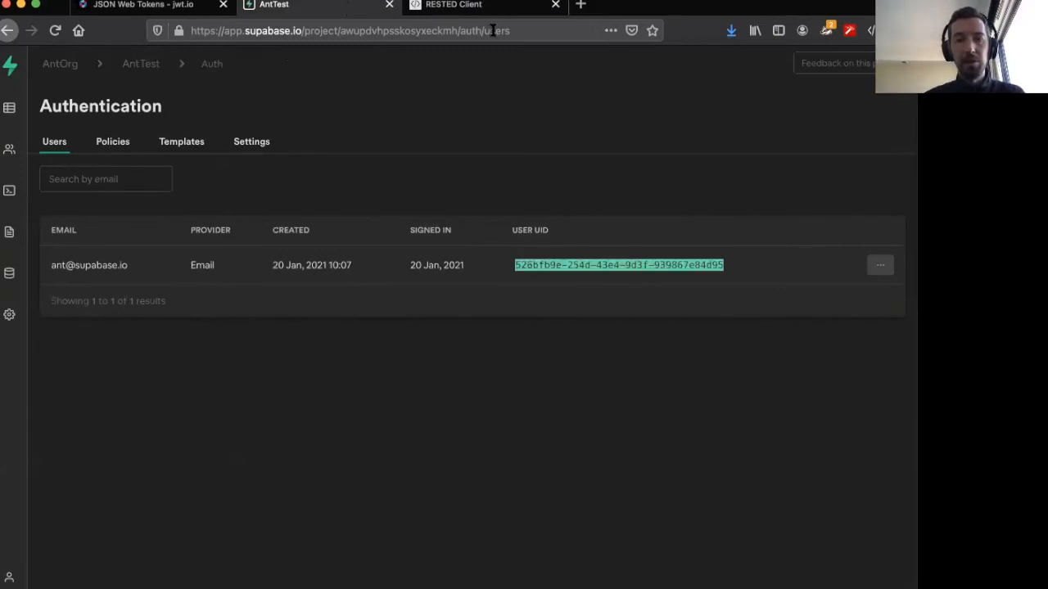
- Fill user_id with the UID and score 100, then send the insert for a 201 Created
click(488, 7)
click(633, 413)
key(ctrl+v)
click(614, 442)
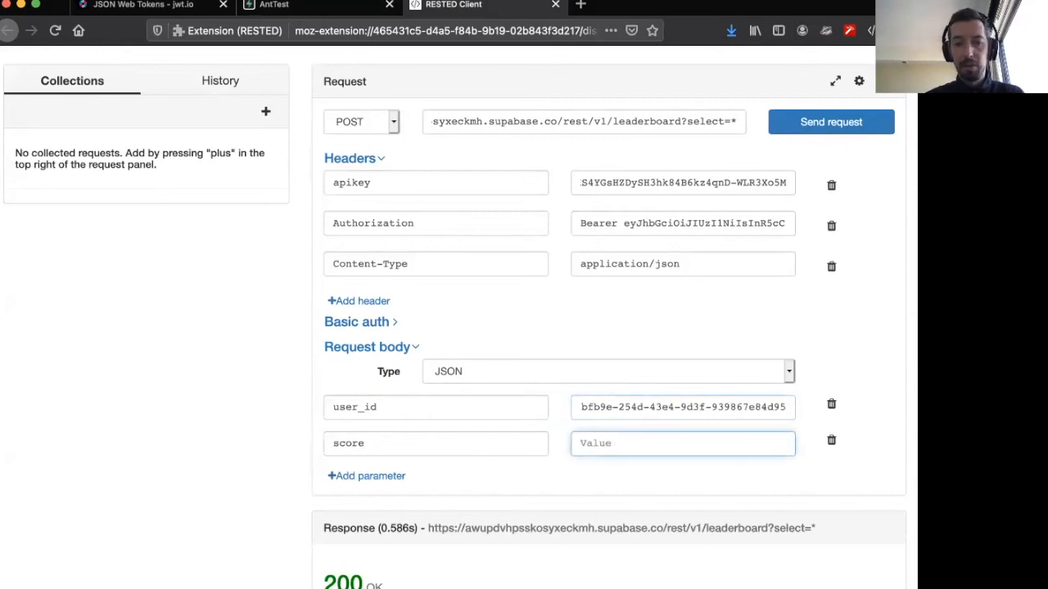
text(100)
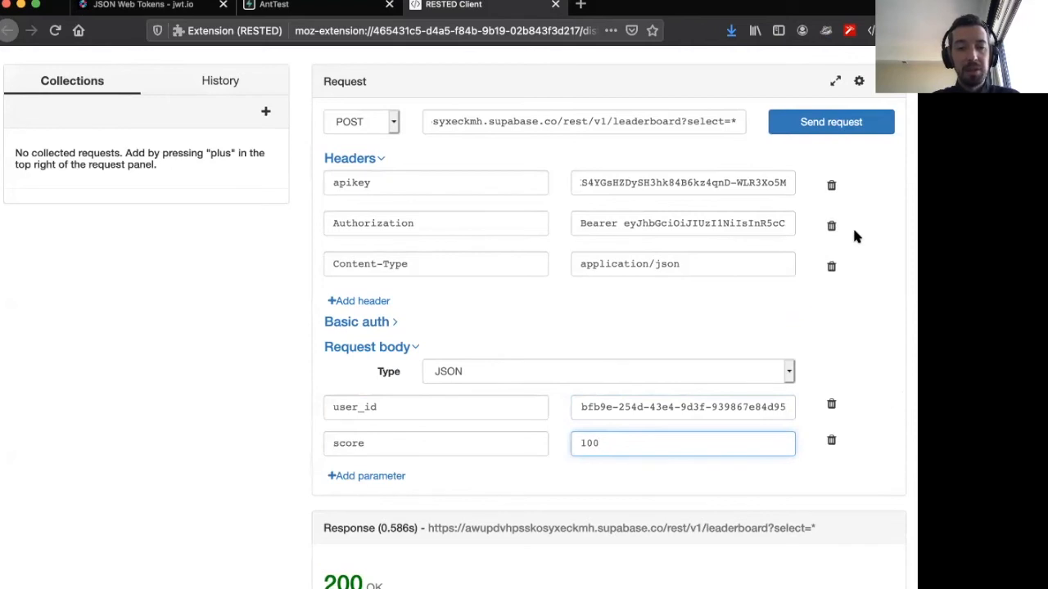
click(804, 126)
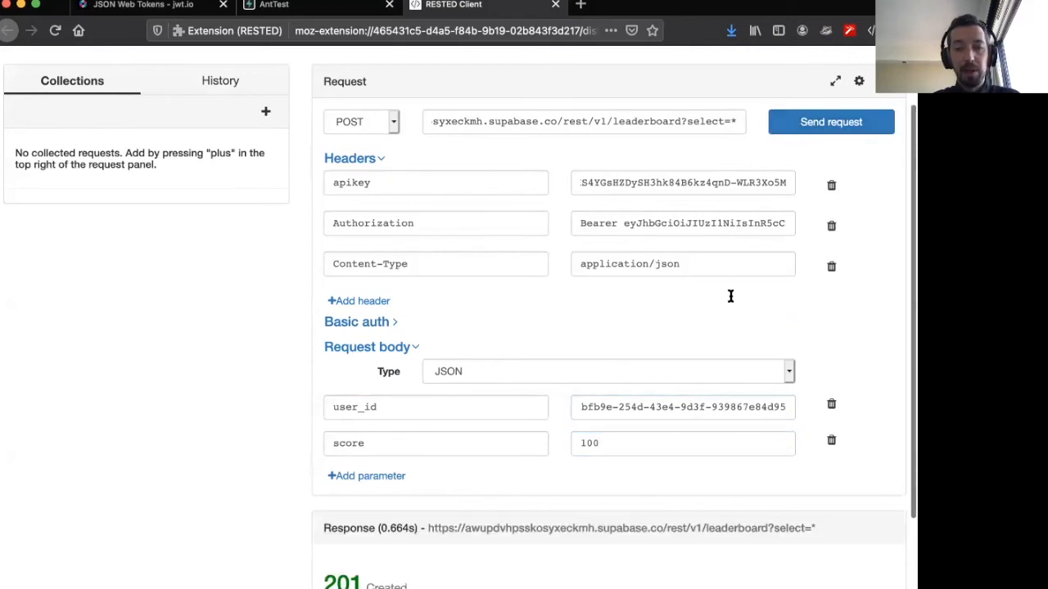
scroll(698, 389, down, 3)
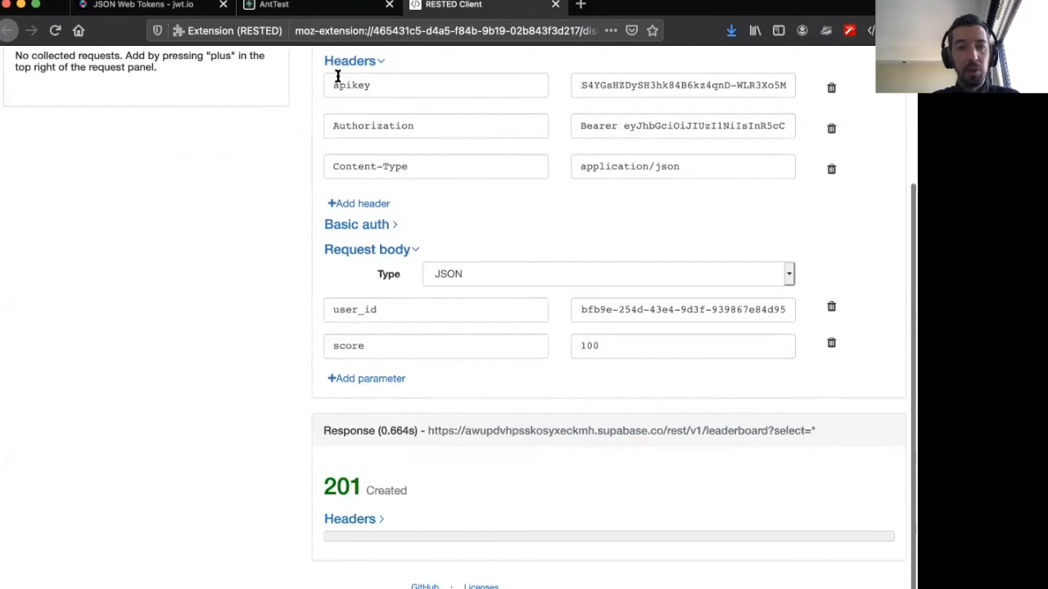
- Run select * from leaderboard in the SQL editor and see the new score-100 row
click(286, 10)
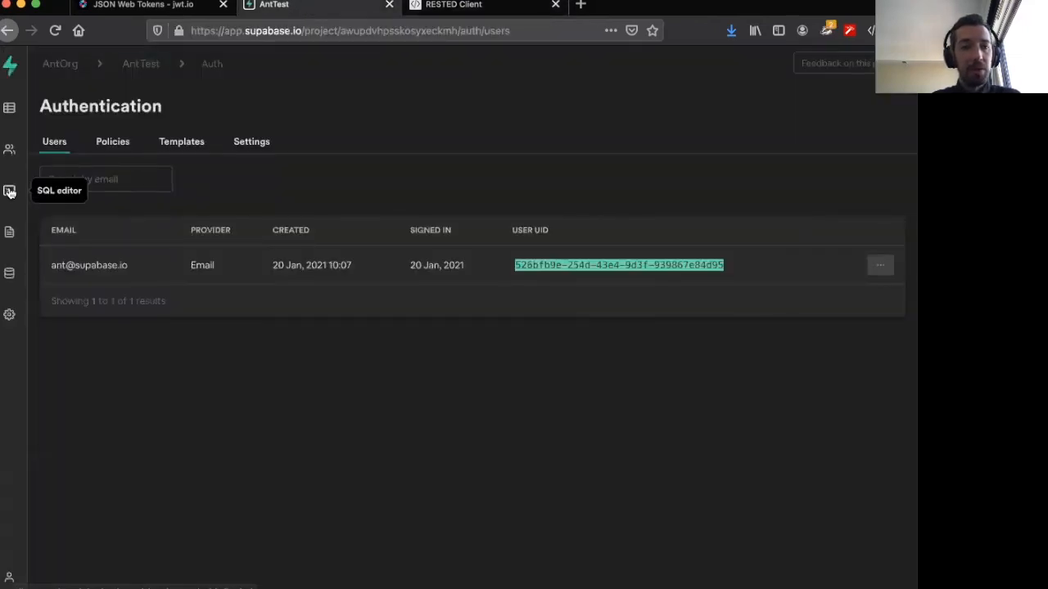
click(10, 191)
click(118, 61)
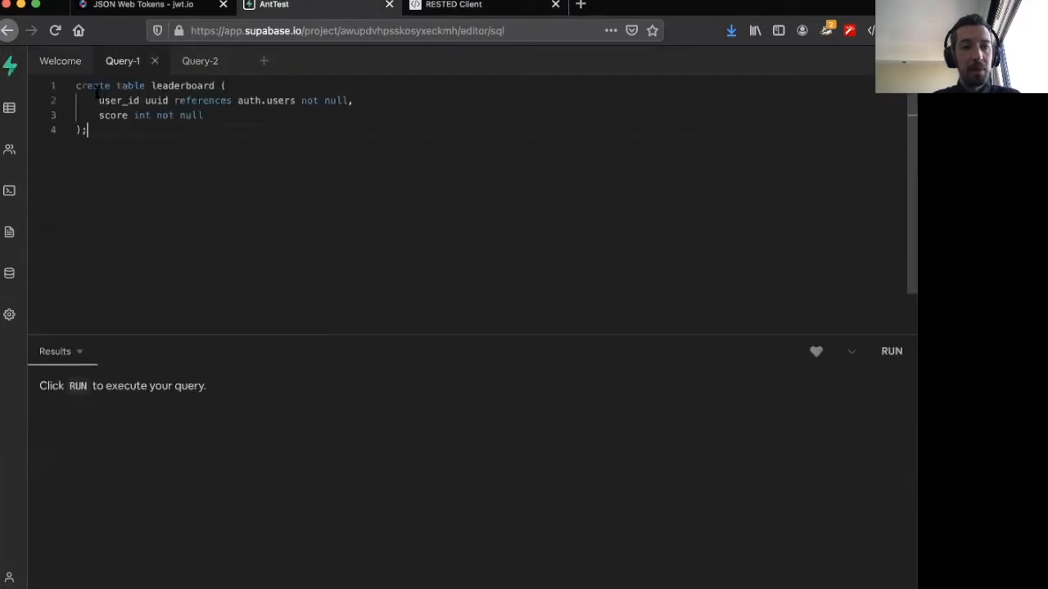
key(super+a)
text(select *)
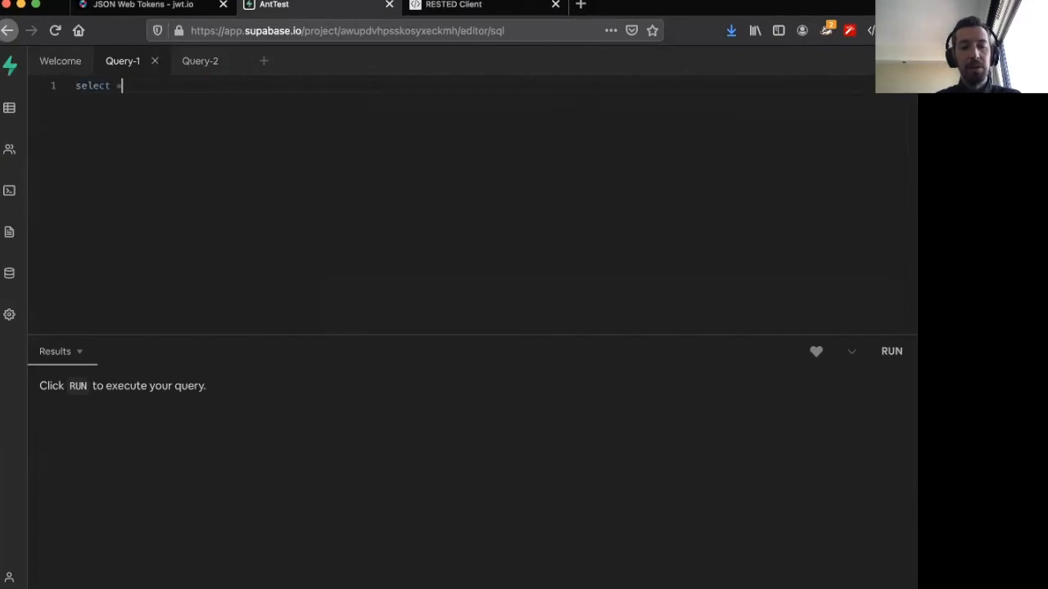
text( from leaderboard;)
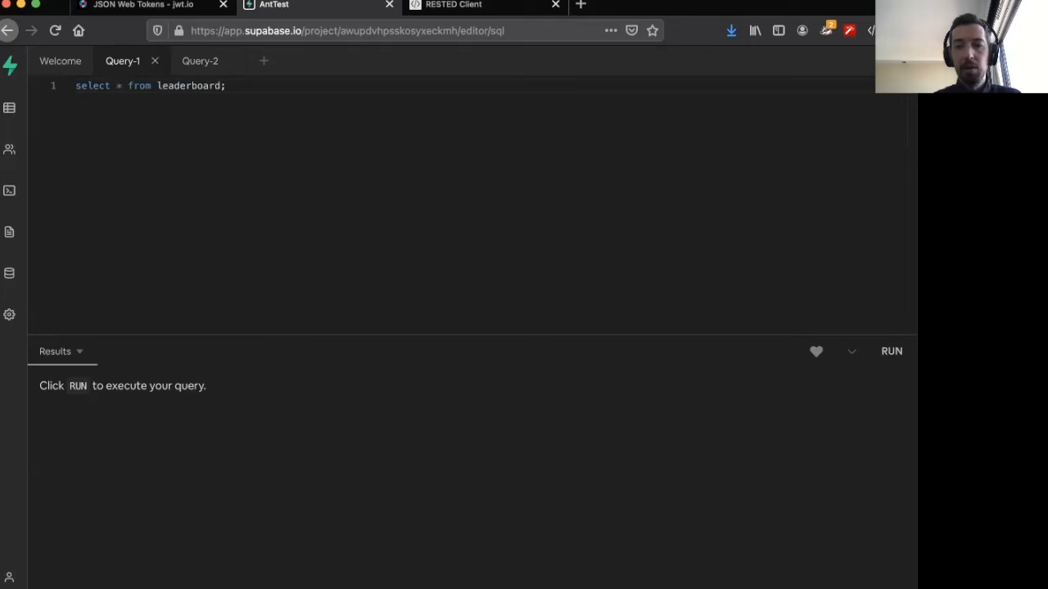
click(891, 351)
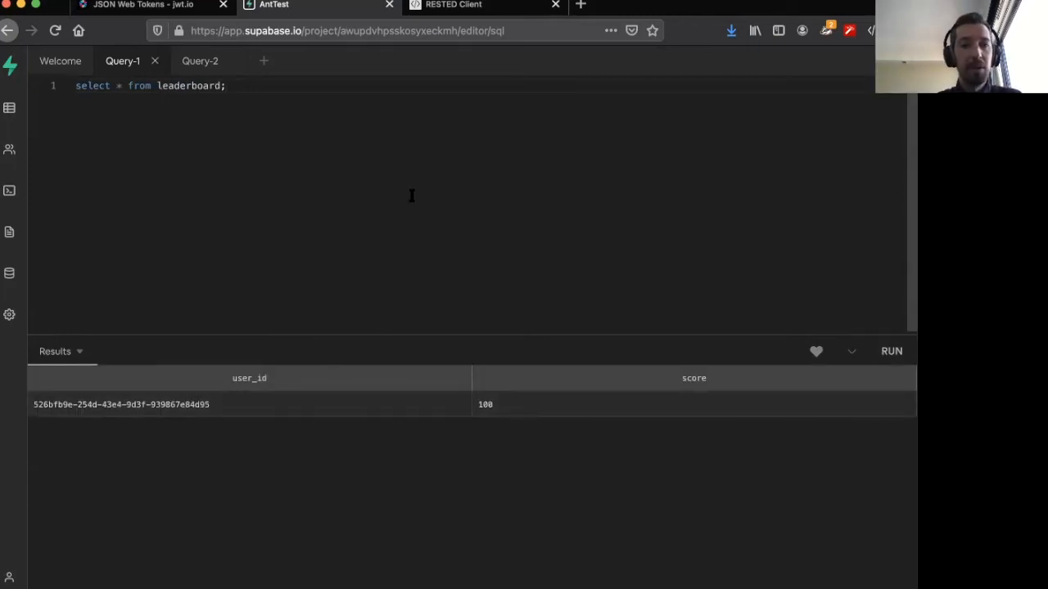
- Enable row-level security on the leaderboard table from Authentication > Policies
click(11, 150)
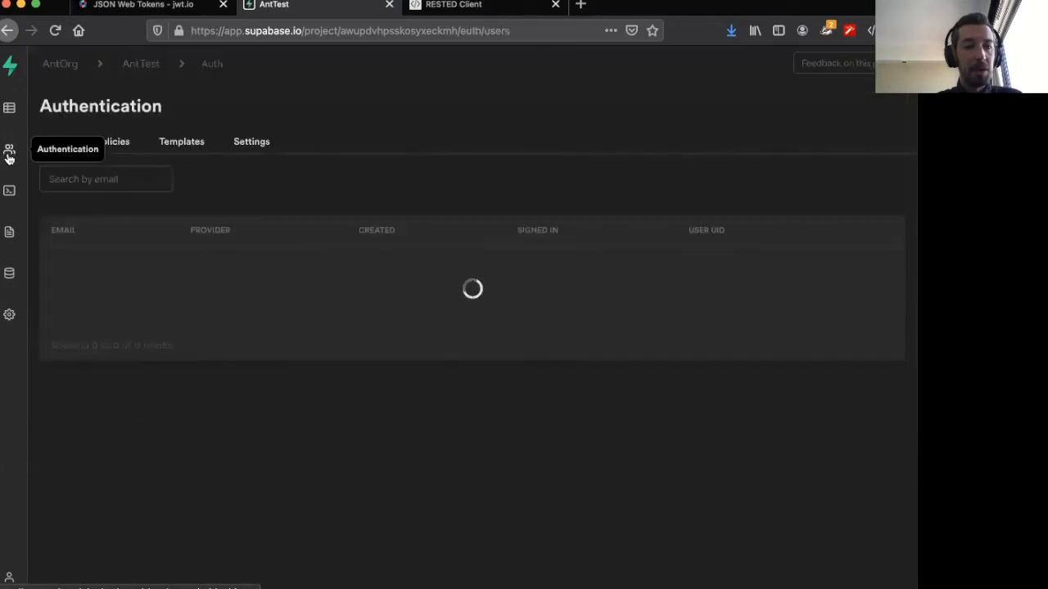
click(118, 145)
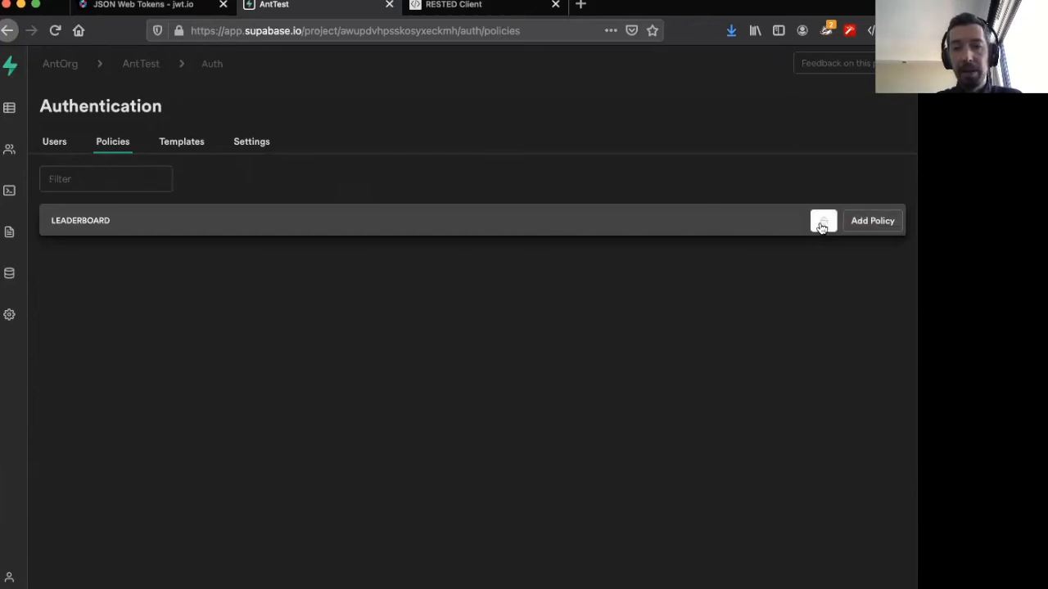
click(824, 223)
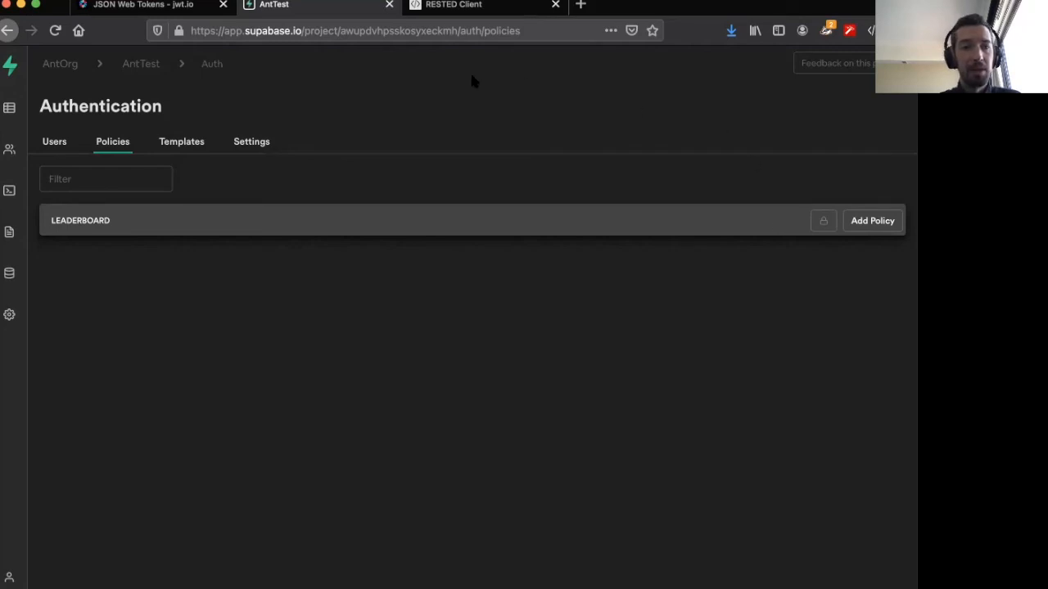
- Retry the insert with score 200 and get a 403 Forbidden row-level security error
click(506, 5)
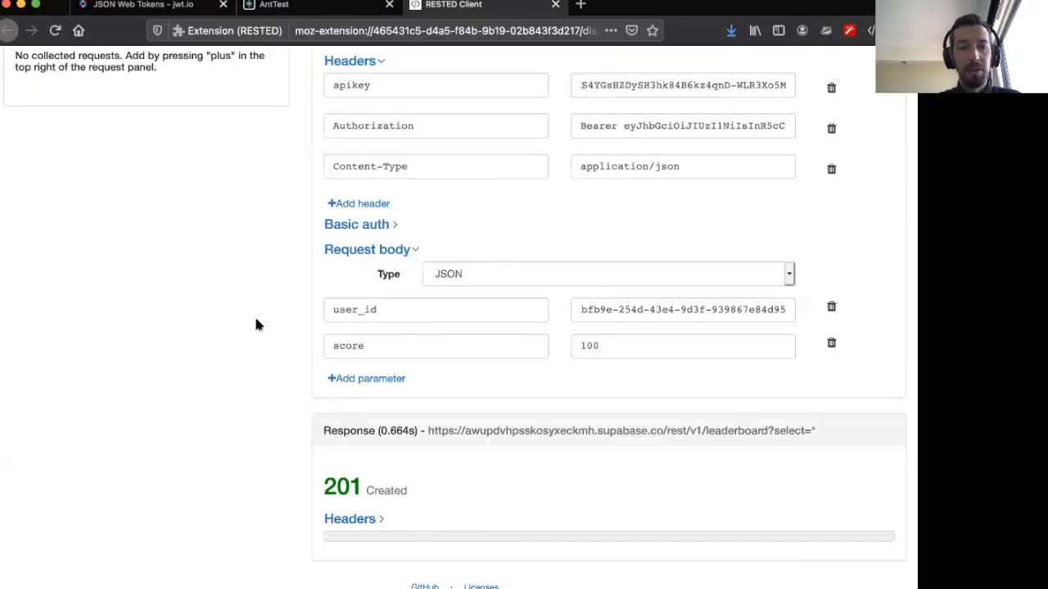
scroll(677, 302, up, 3)
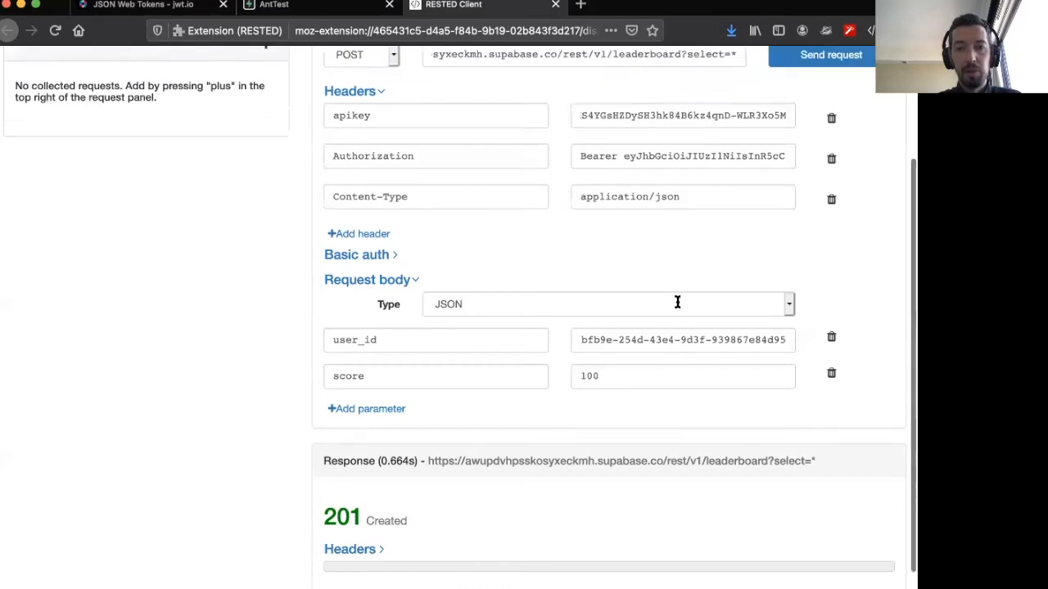
click(631, 516)
key(BackSpace)
key(BackSpace)
key(BackSpace)
text(200)
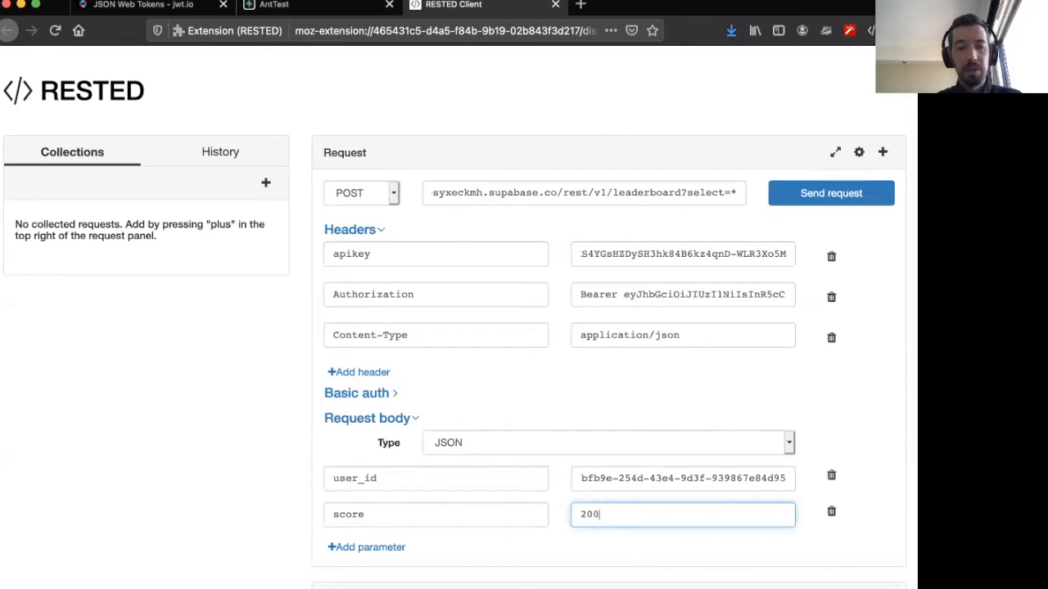
click(816, 197)
scroll(845, 398, down, 3)
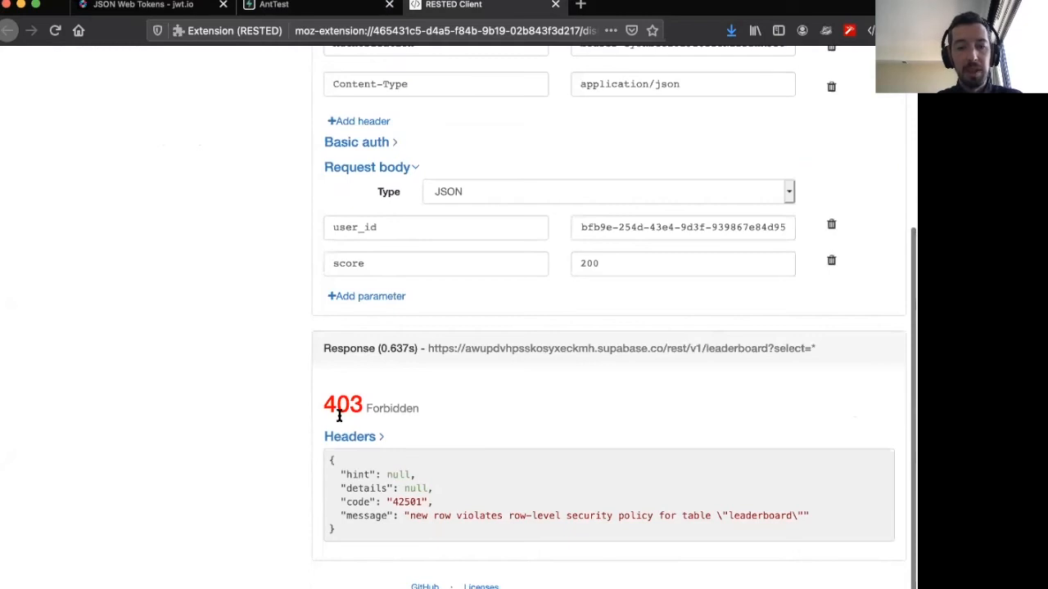
drag(411, 516, 631, 520)
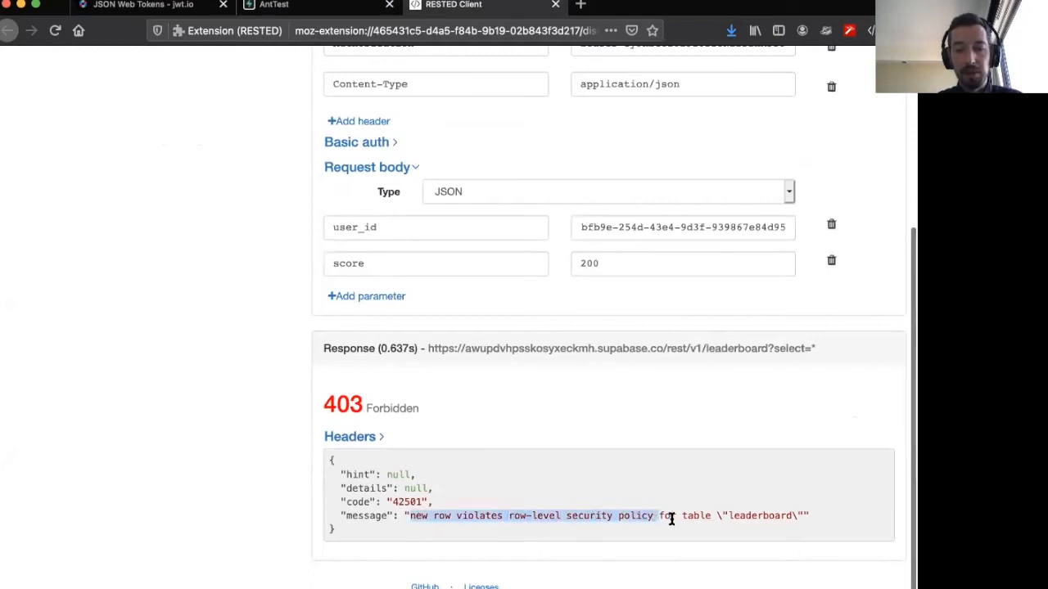
drag(631, 521, 808, 516)
scroll(818, 438, up, 1)
scroll(821, 434, up, 5)
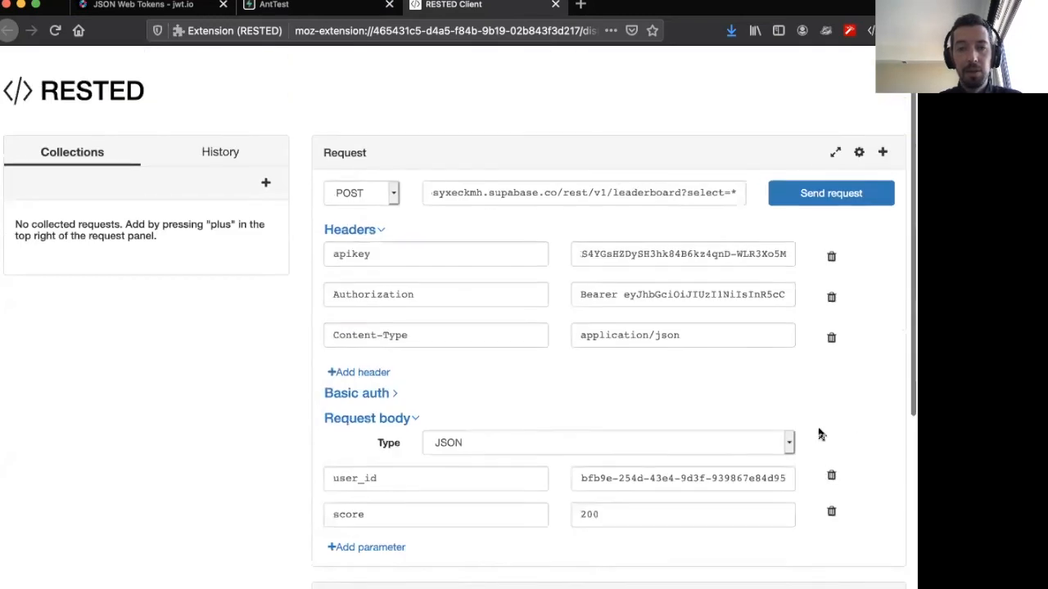
- Reload the leaderboard GET from History and send it, getting 200 OK with an empty list
click(219, 154)
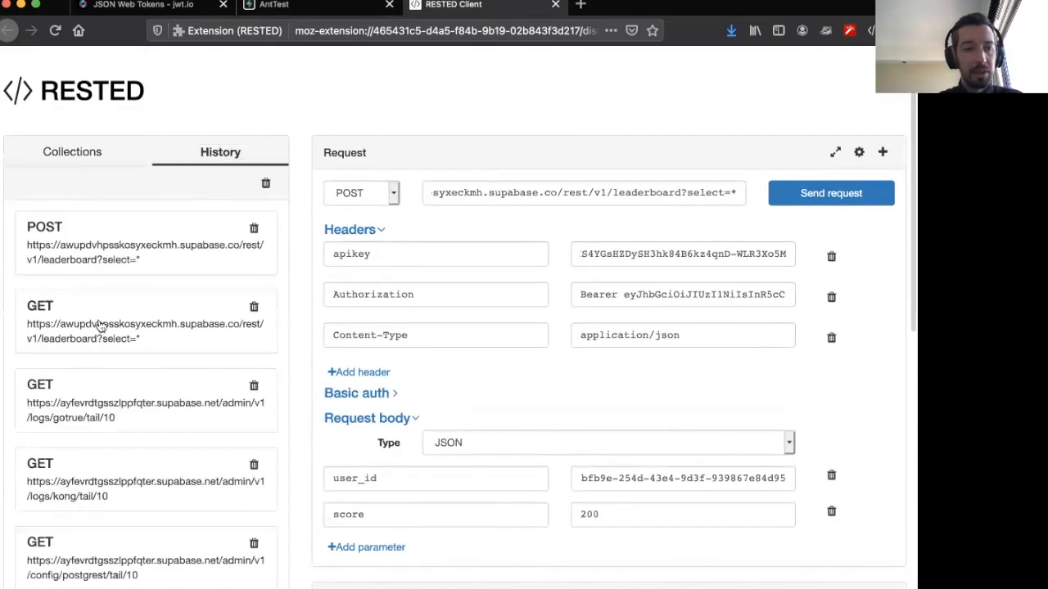
click(98, 326)
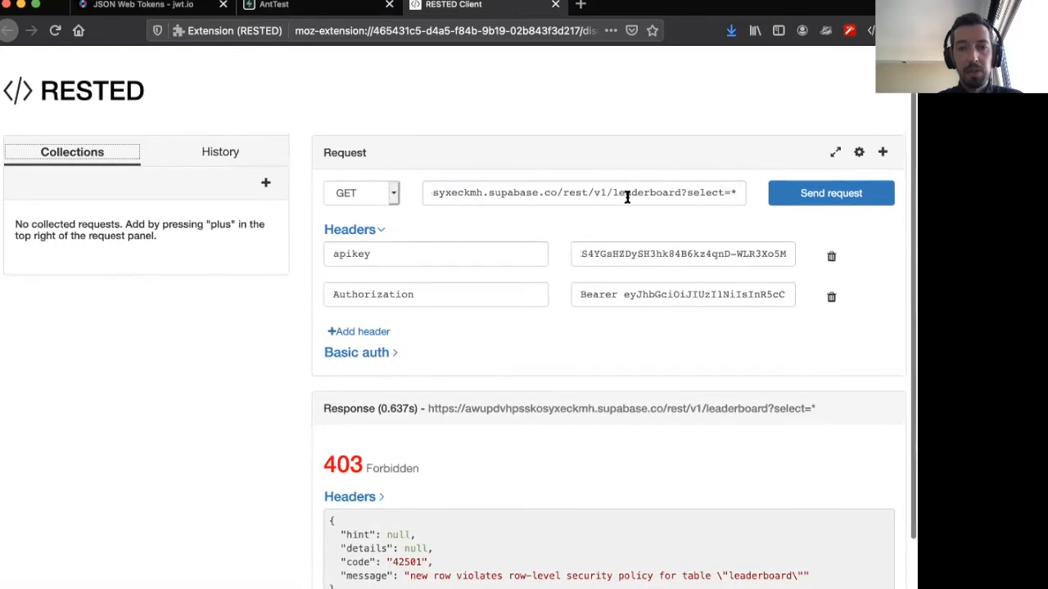
click(821, 200)
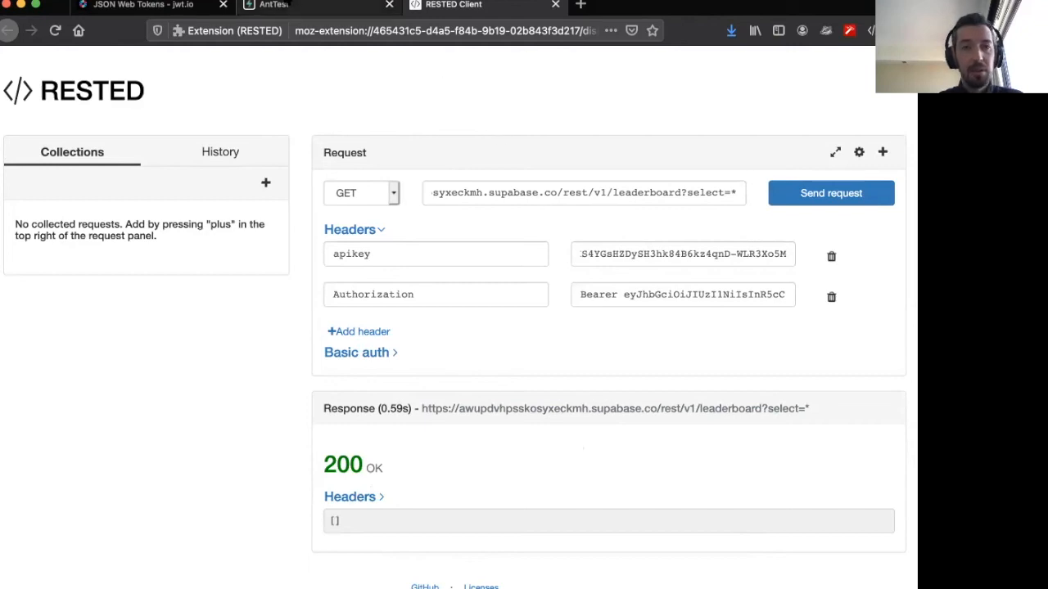
click(280, 7)
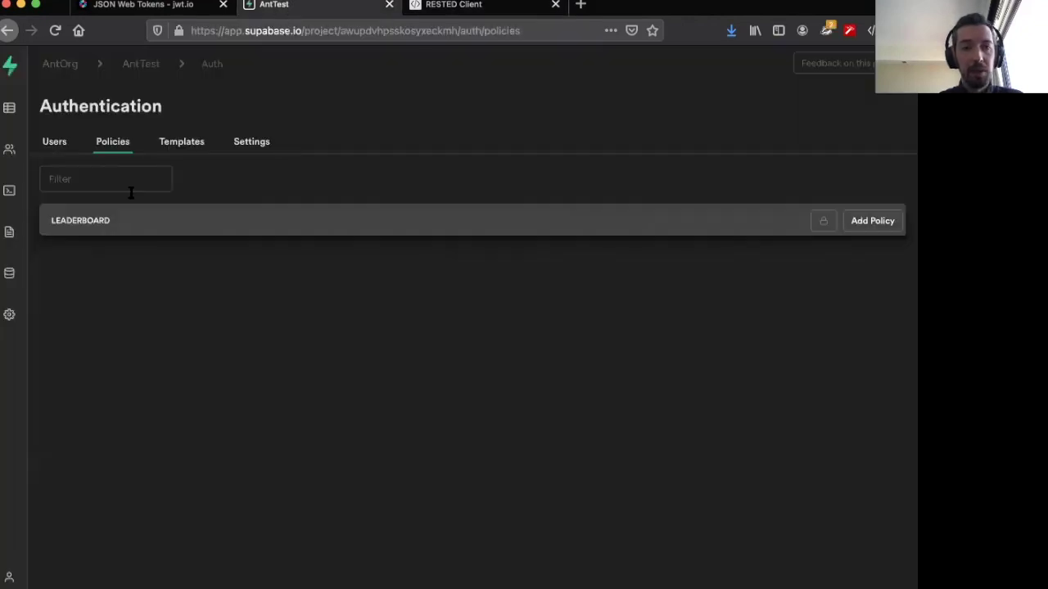
- Toggle leaderboard row-level security off, re-send the GET to see the score-100 row, and return to Policies
click(824, 221)
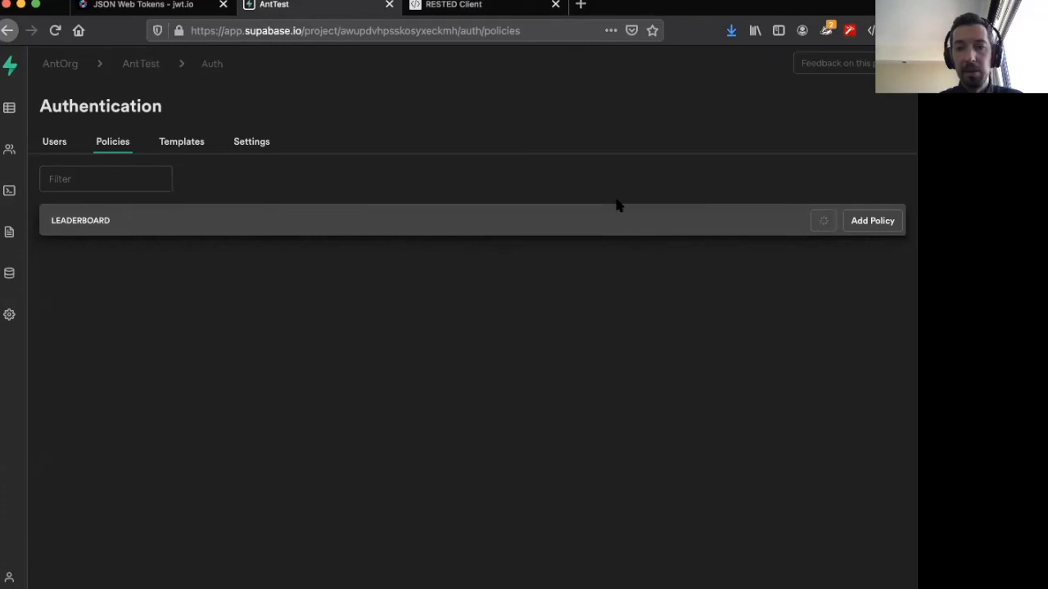
click(454, 5)
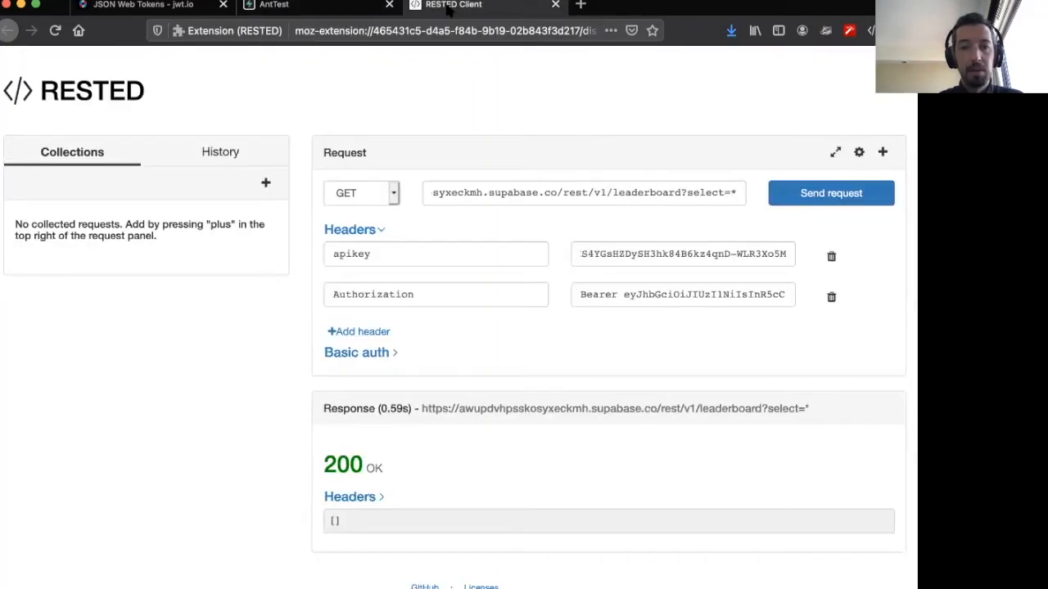
click(829, 194)
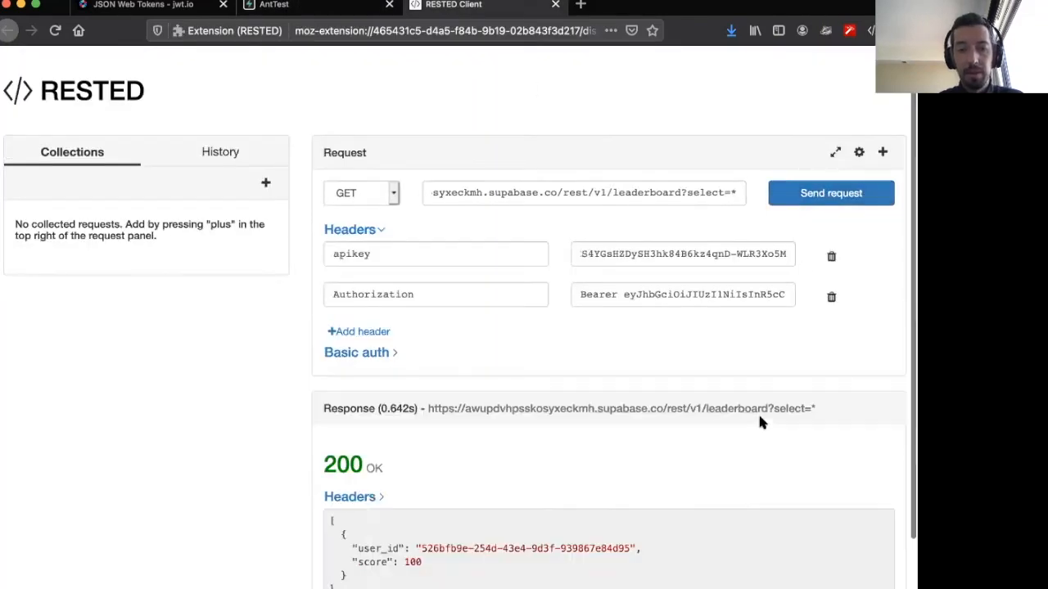
scroll(758, 412, down, 2)
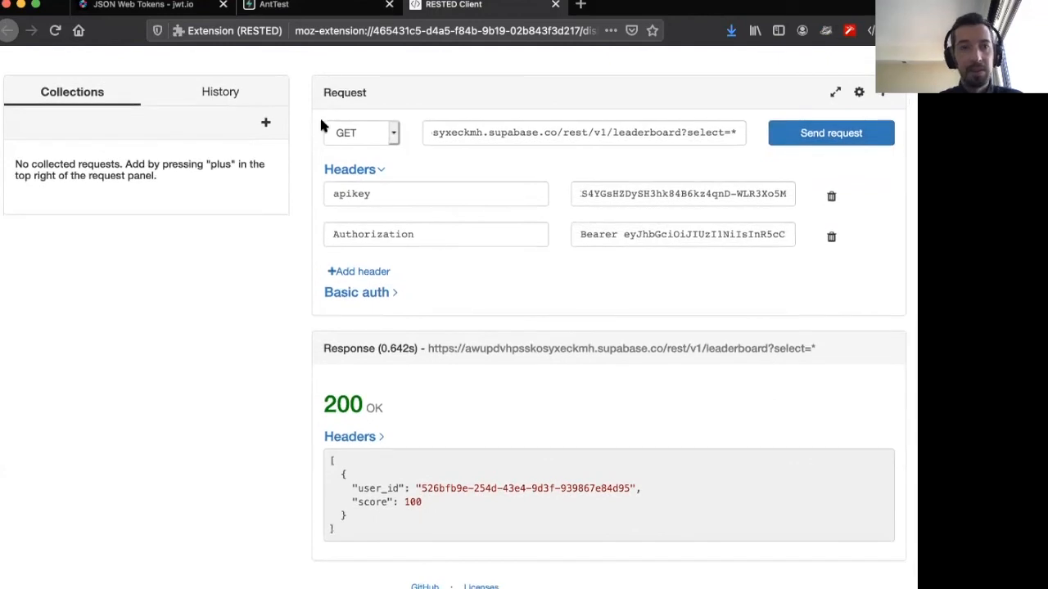
click(333, 6)
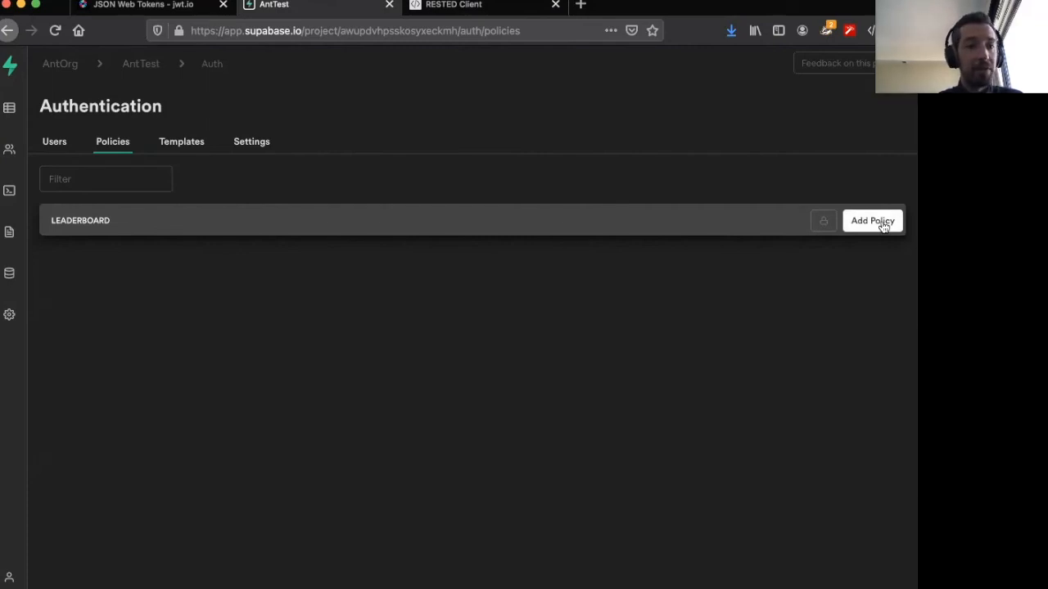
- Create a SELECT policy 'Anon can read from leaderboard' with definition auth.role() = 'anon'
click(884, 226)
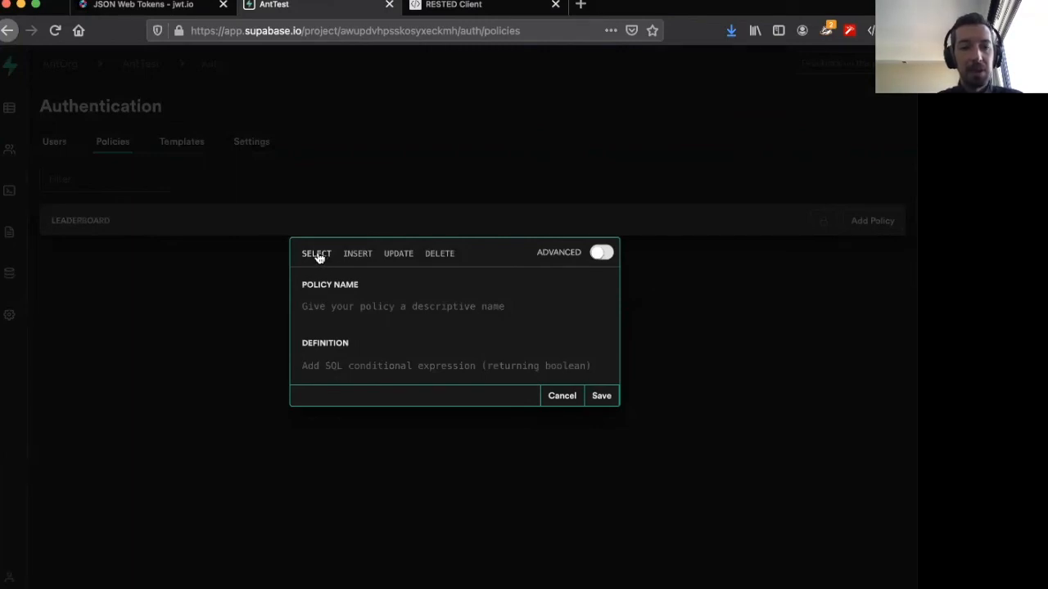
click(335, 306)
text(Anon can)
text(ead from leaderbaard)
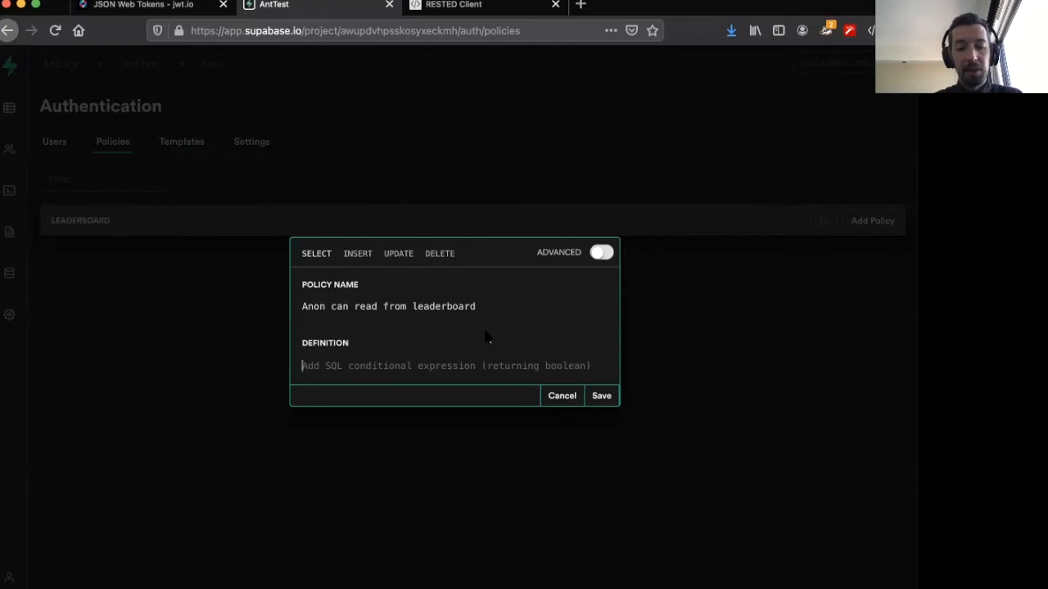
text(auth.)
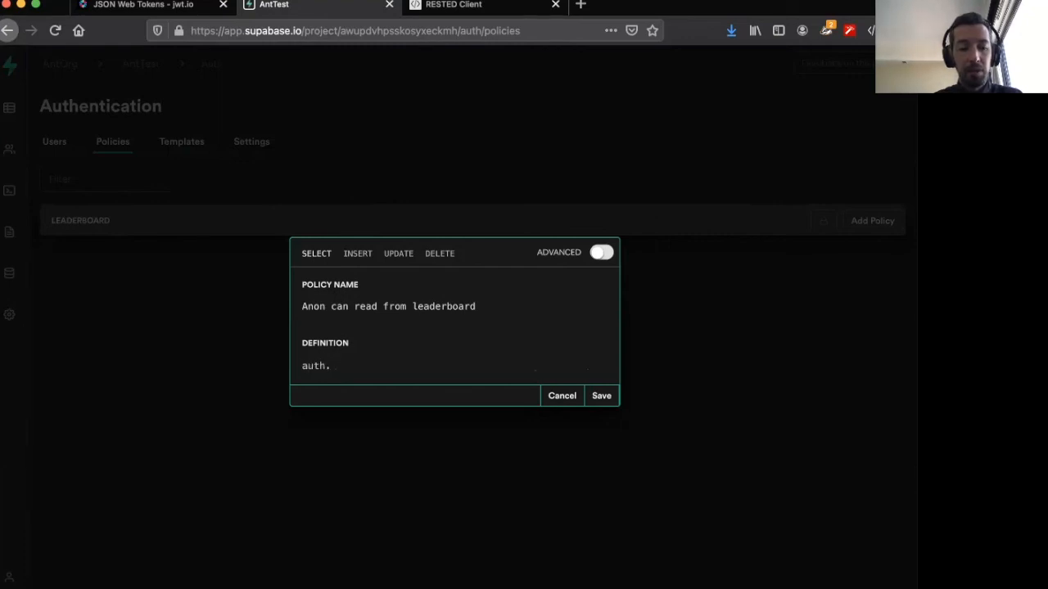
text(role())
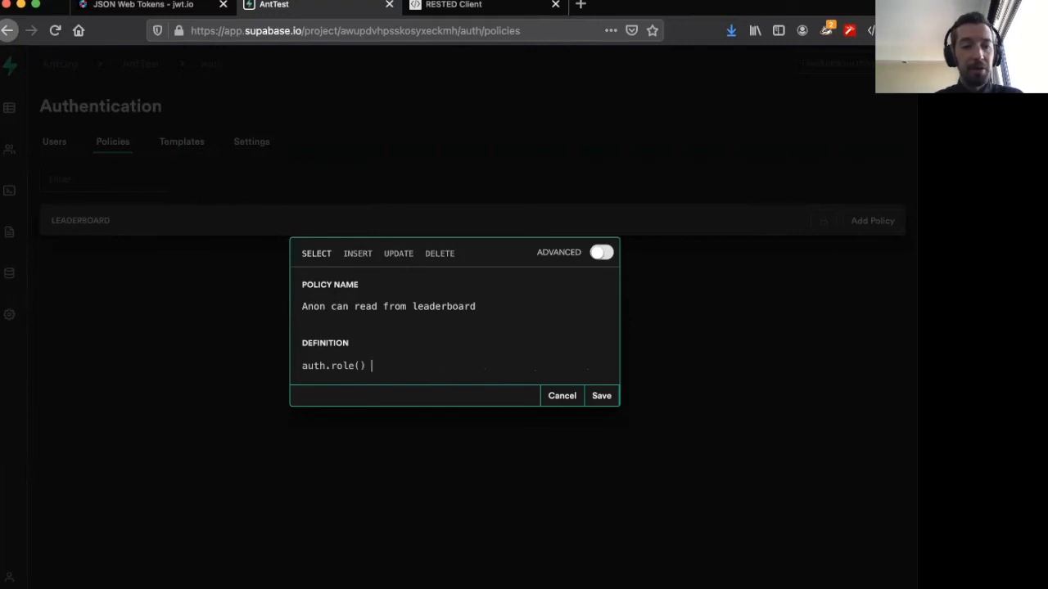
key(BackSpace)
key(BackSpace)
key(BackSpace)
key(BackSpace)
key(BackSpace)
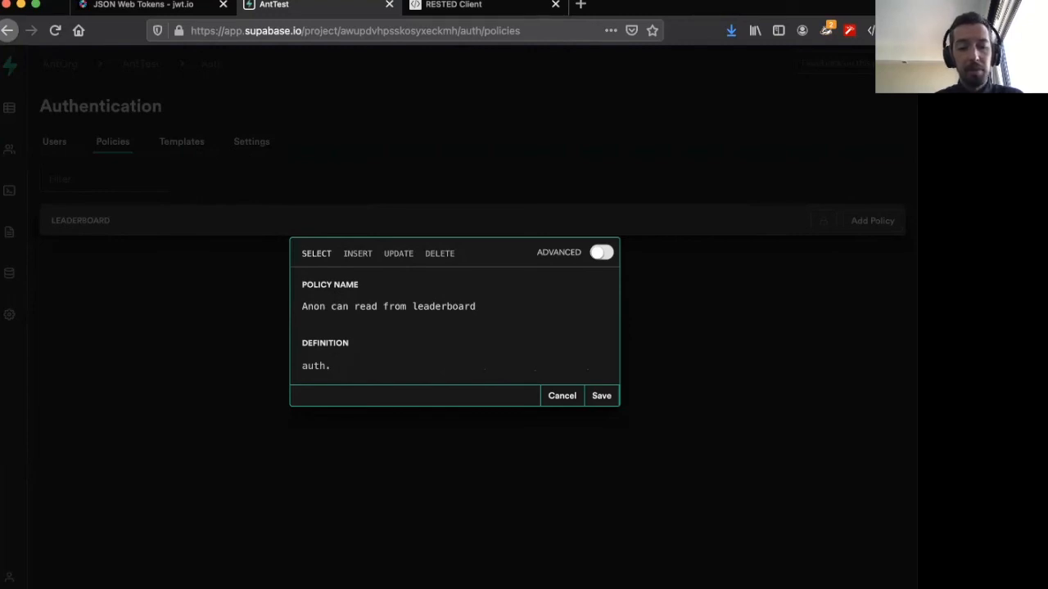
text(email()
key(BackSpace)
key(BackSpace)
key(BackSpace)
key(BackSpace)
key(BackSpace)
key(BackSpace)
text(uid())
key(BackSpace)
key(BackSpace)
key(BackSpace)
key(BackSpace)
key(BackSpace)
text(role() = )
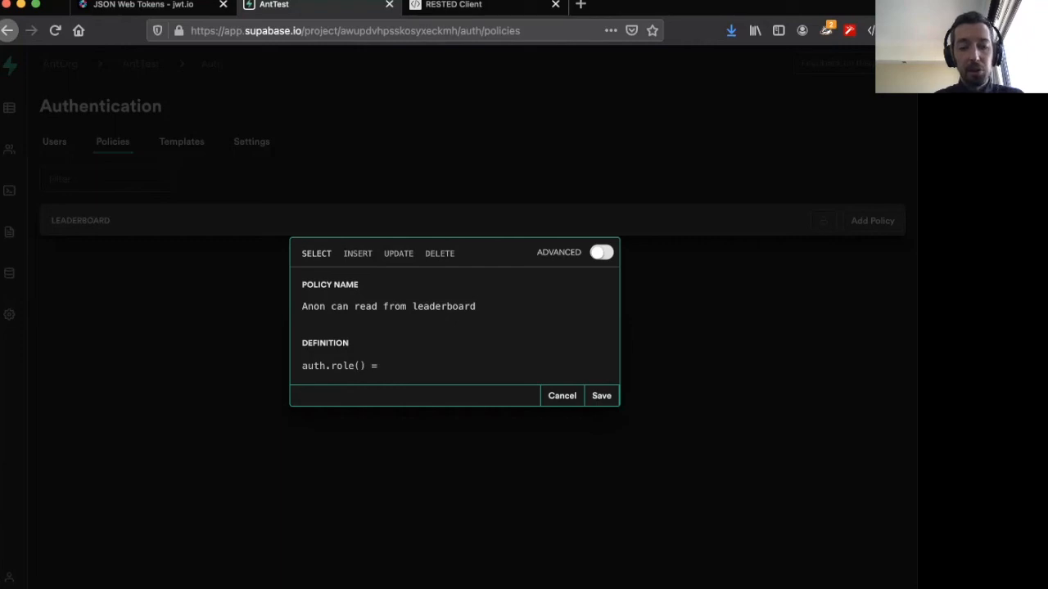
text('anon)
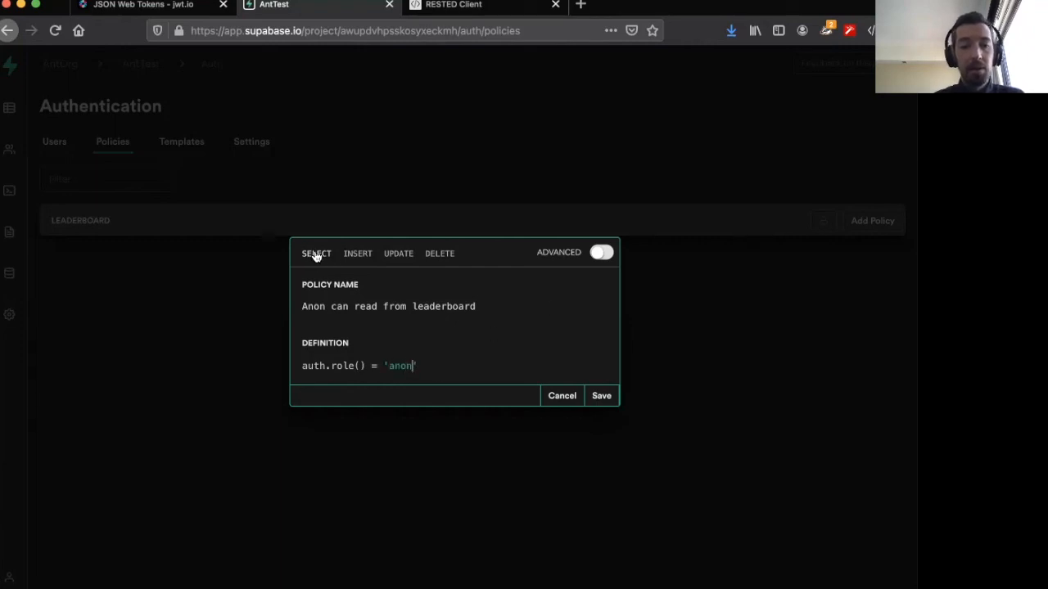
- Save the anon read policy and review its role expression in the policies list
click(602, 397)
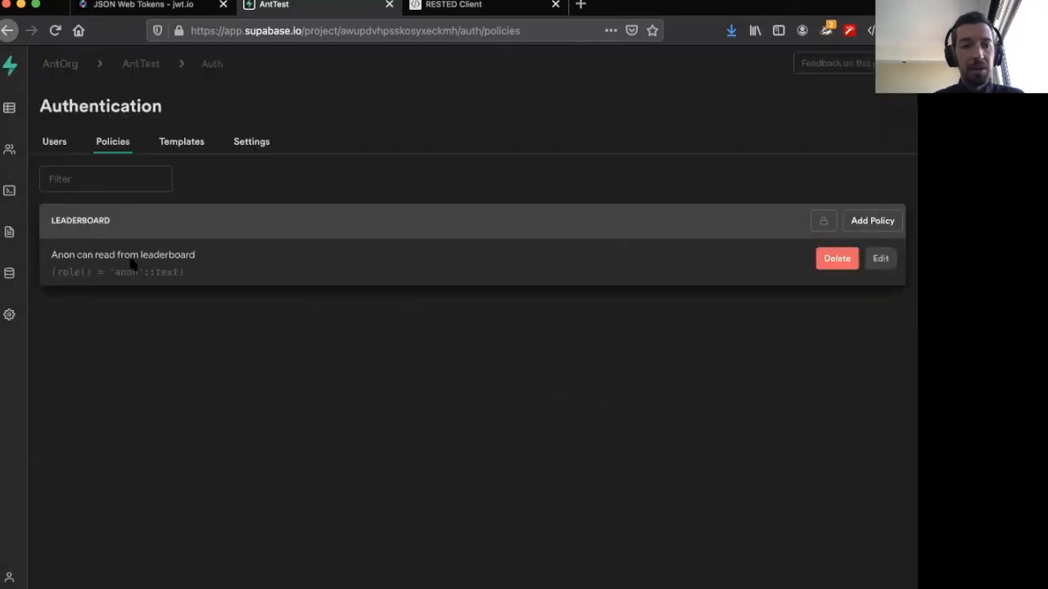
drag(54, 272, 189, 278)
click(283, 286)
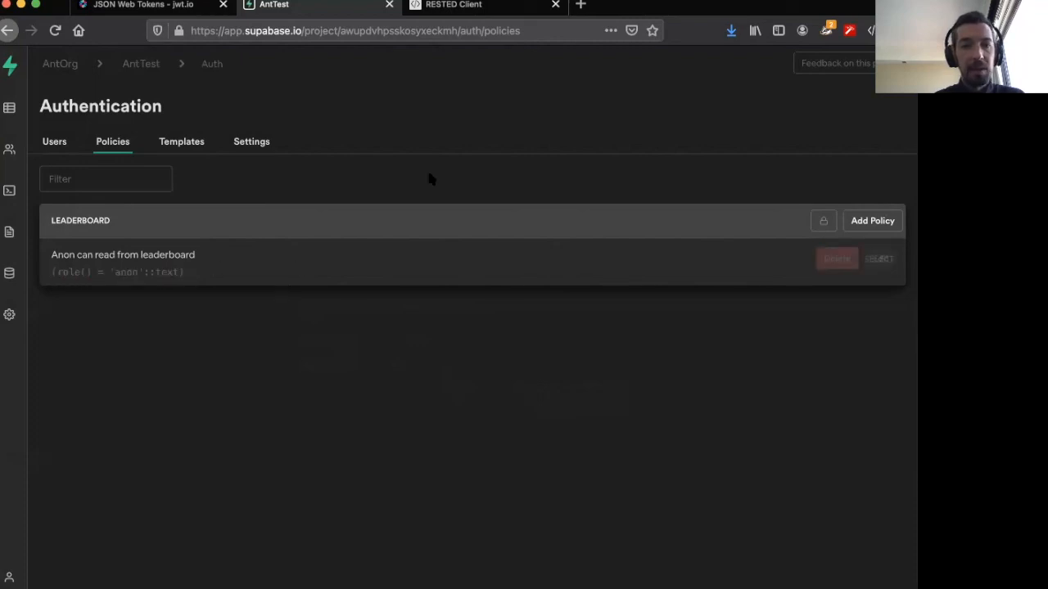
- Re-send the leaderboard GET, which still returns rows, then load the earlier POST from History
click(498, 9)
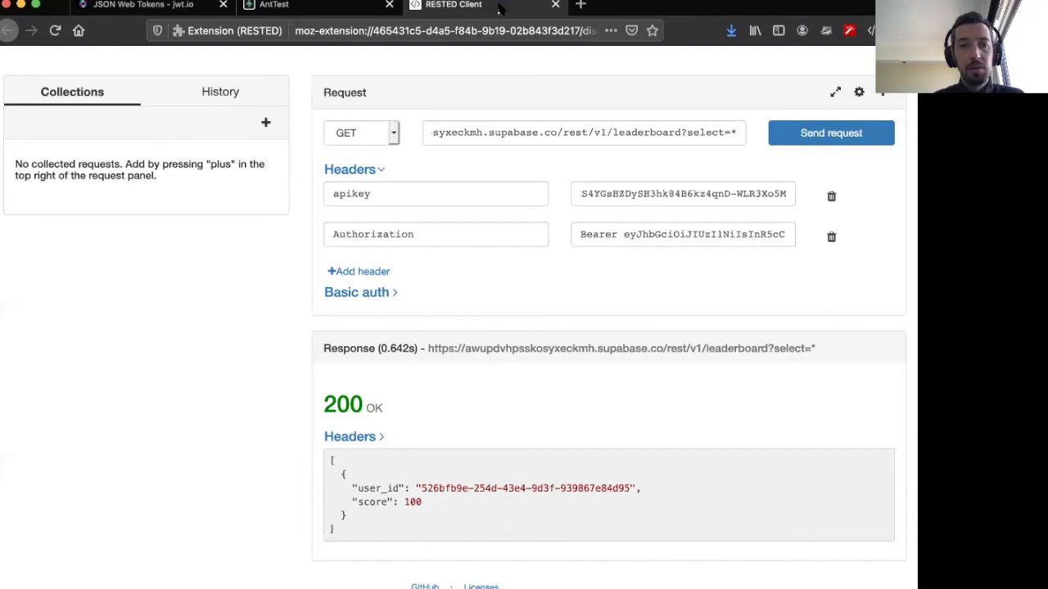
click(822, 137)
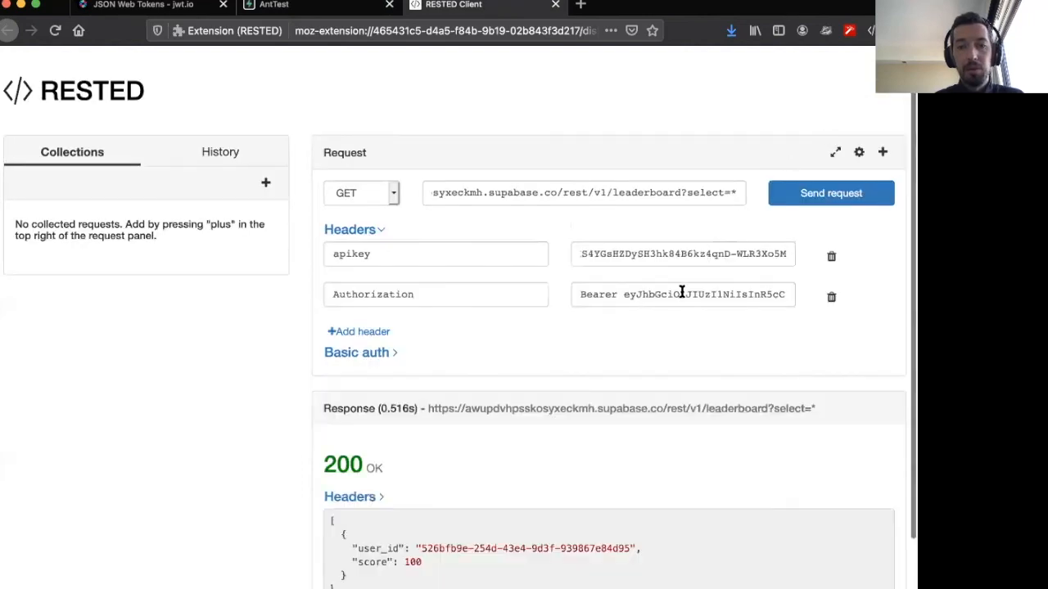
scroll(683, 296, down, 1)
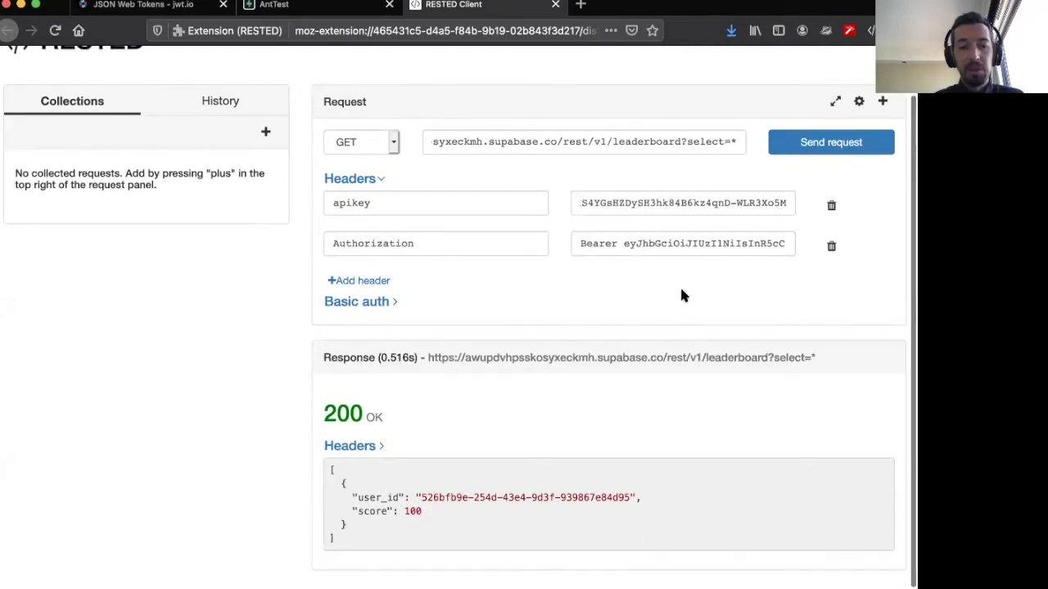
click(214, 101)
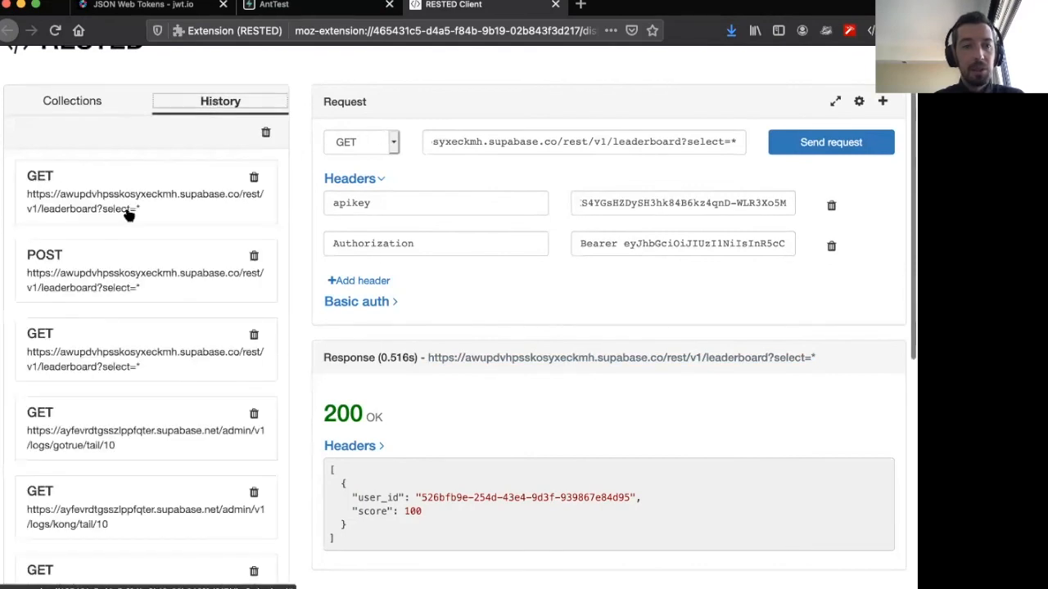
click(107, 275)
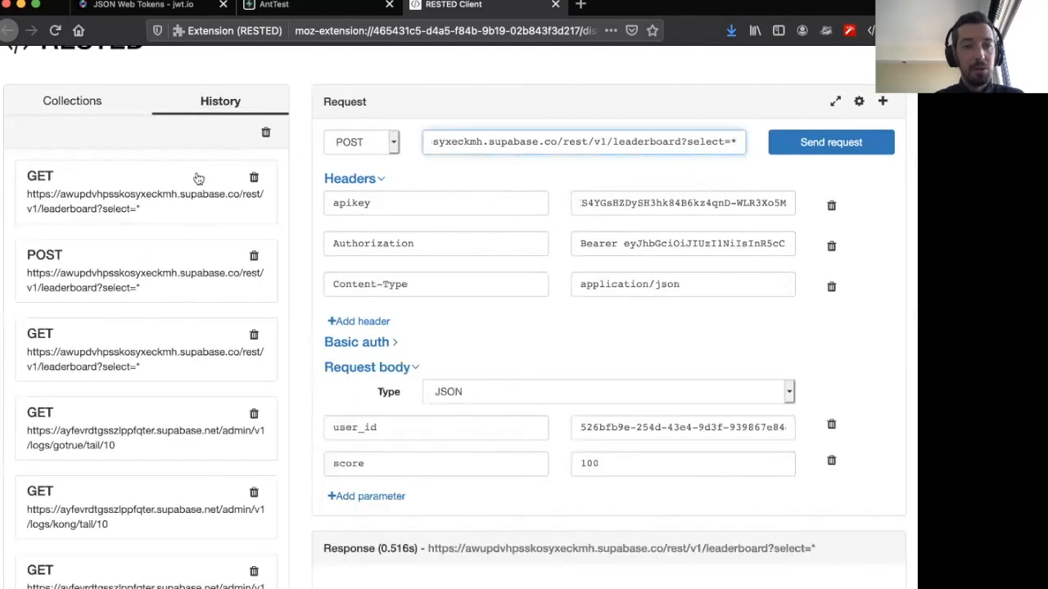
click(70, 101)
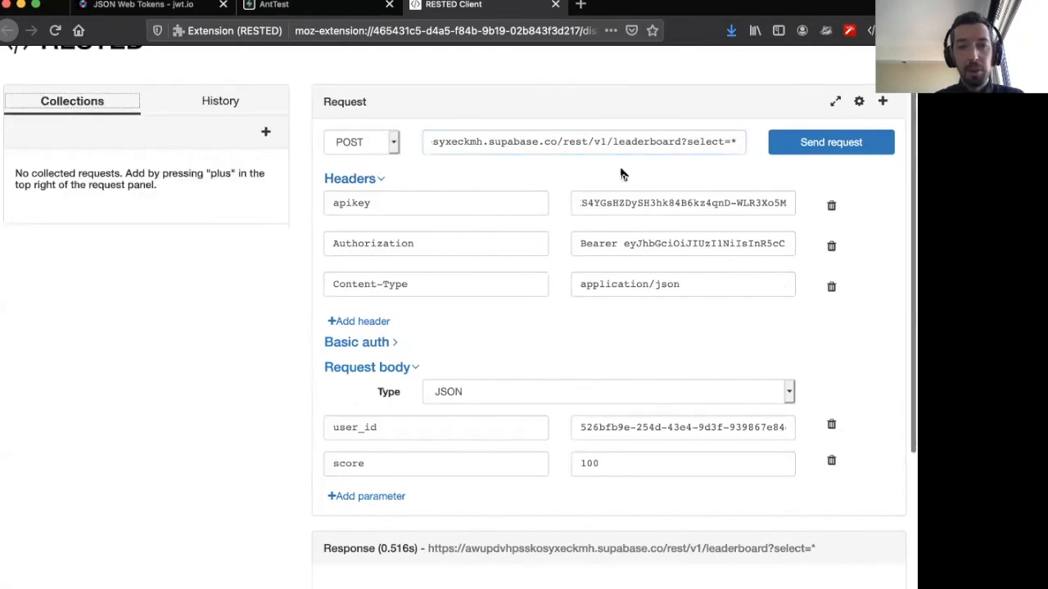
- Remove ?select=* from the URL, set score 9999 and send the POST, getting 403 Forbidden
drag(681, 144, 741, 142)
key(BackSpace)
scroll(619, 187, up, 1)
double_click(590, 515)
text(9999999)
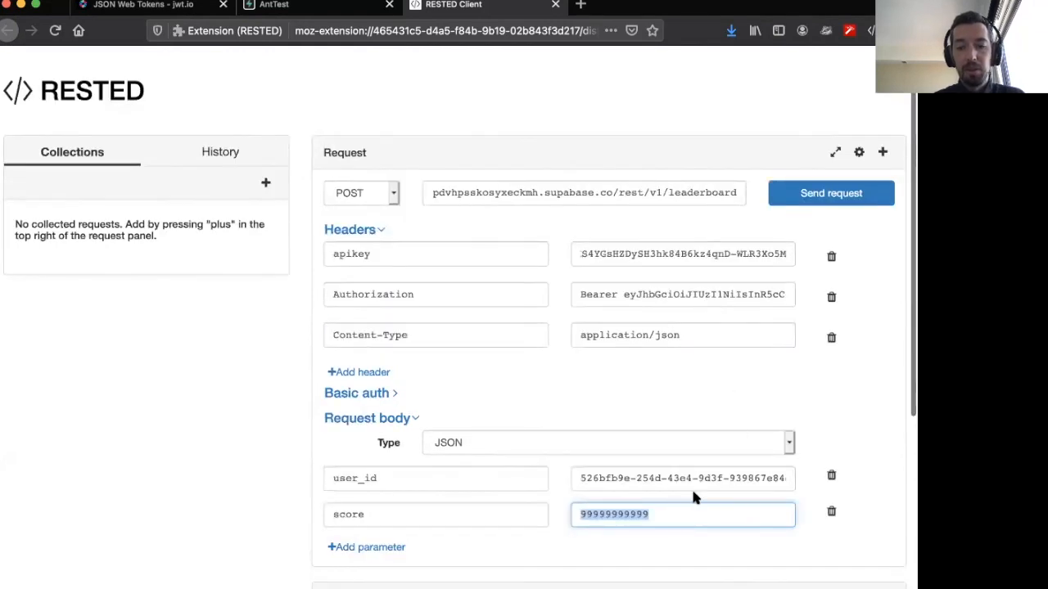
text(9999)
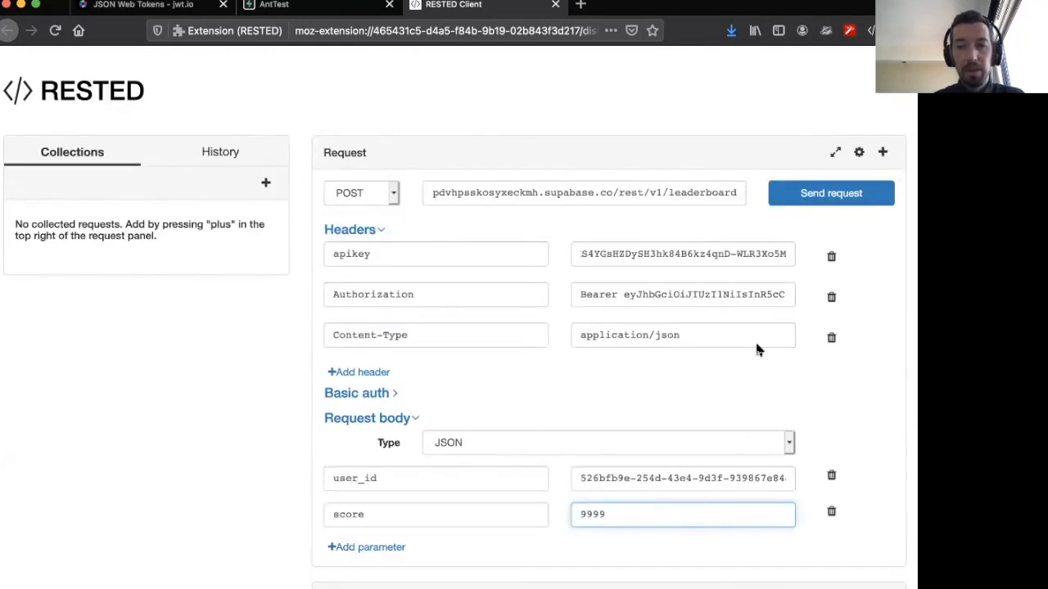
click(842, 194)
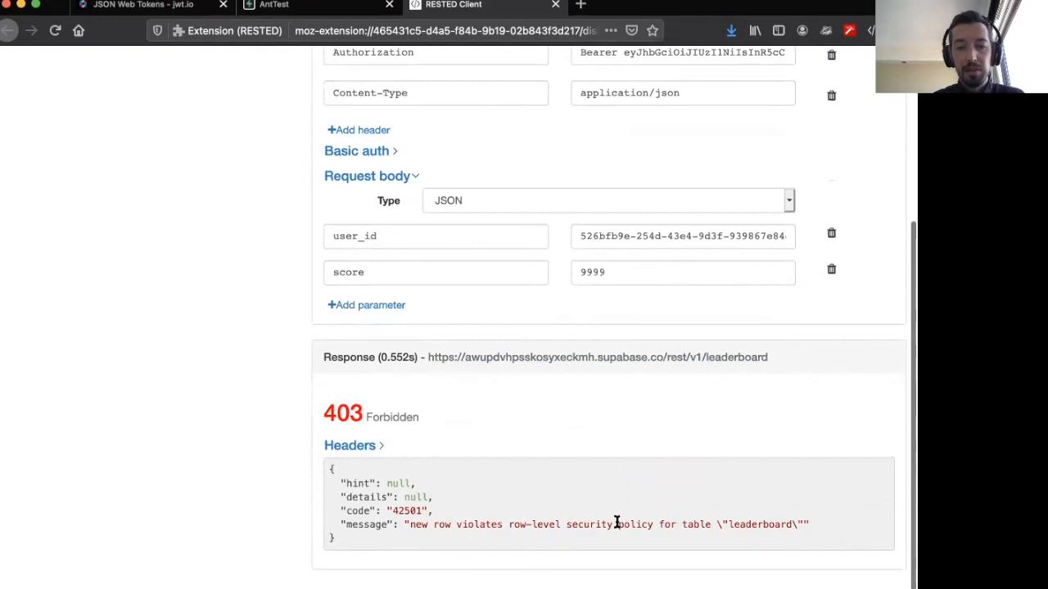
scroll(669, 424, up, 3)
scroll(668, 424, up, 2)
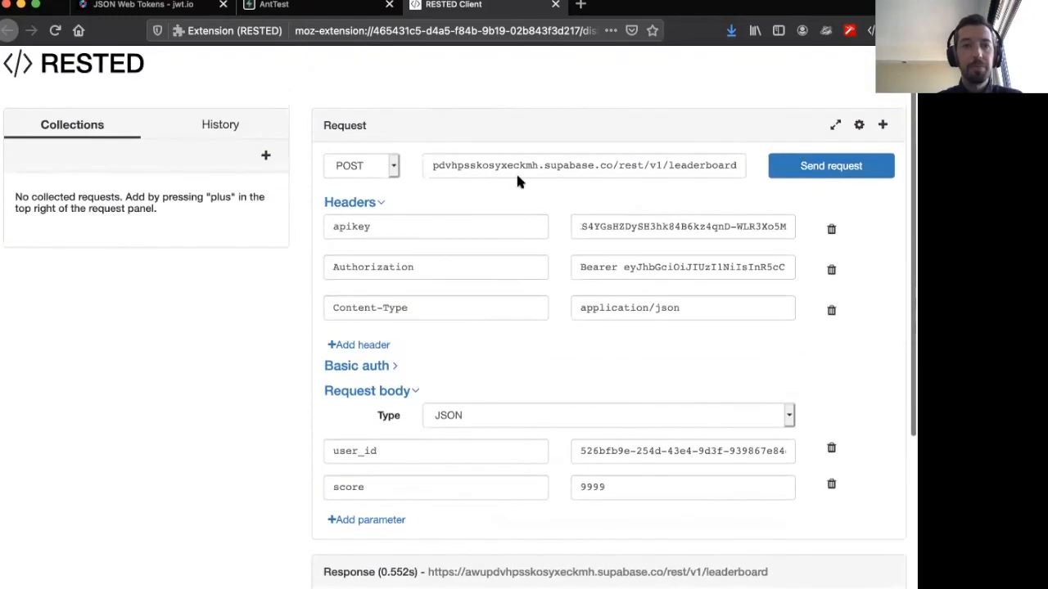
key(ctrl+shift+Tab)
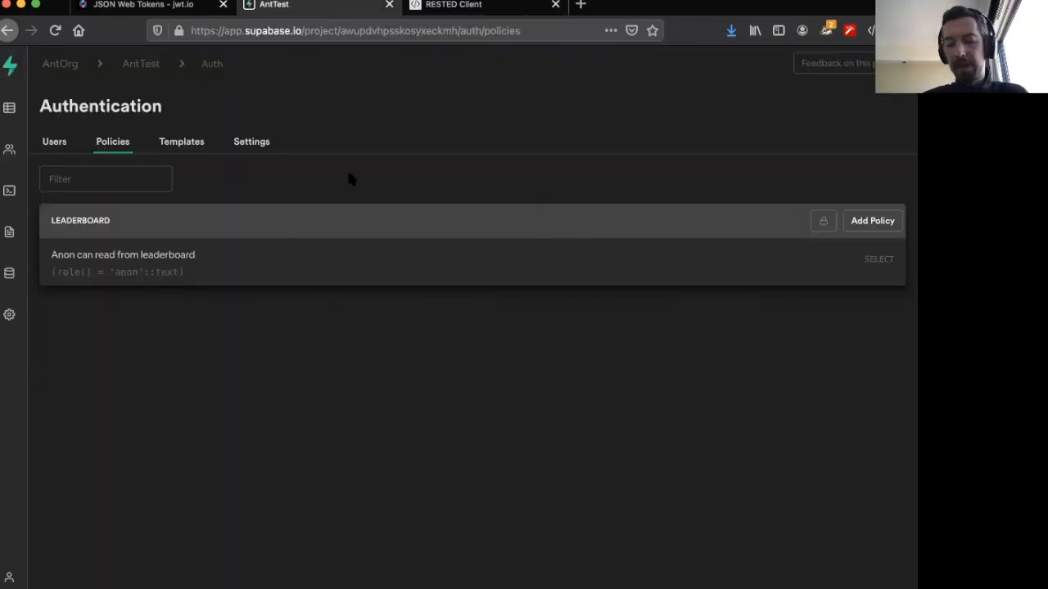